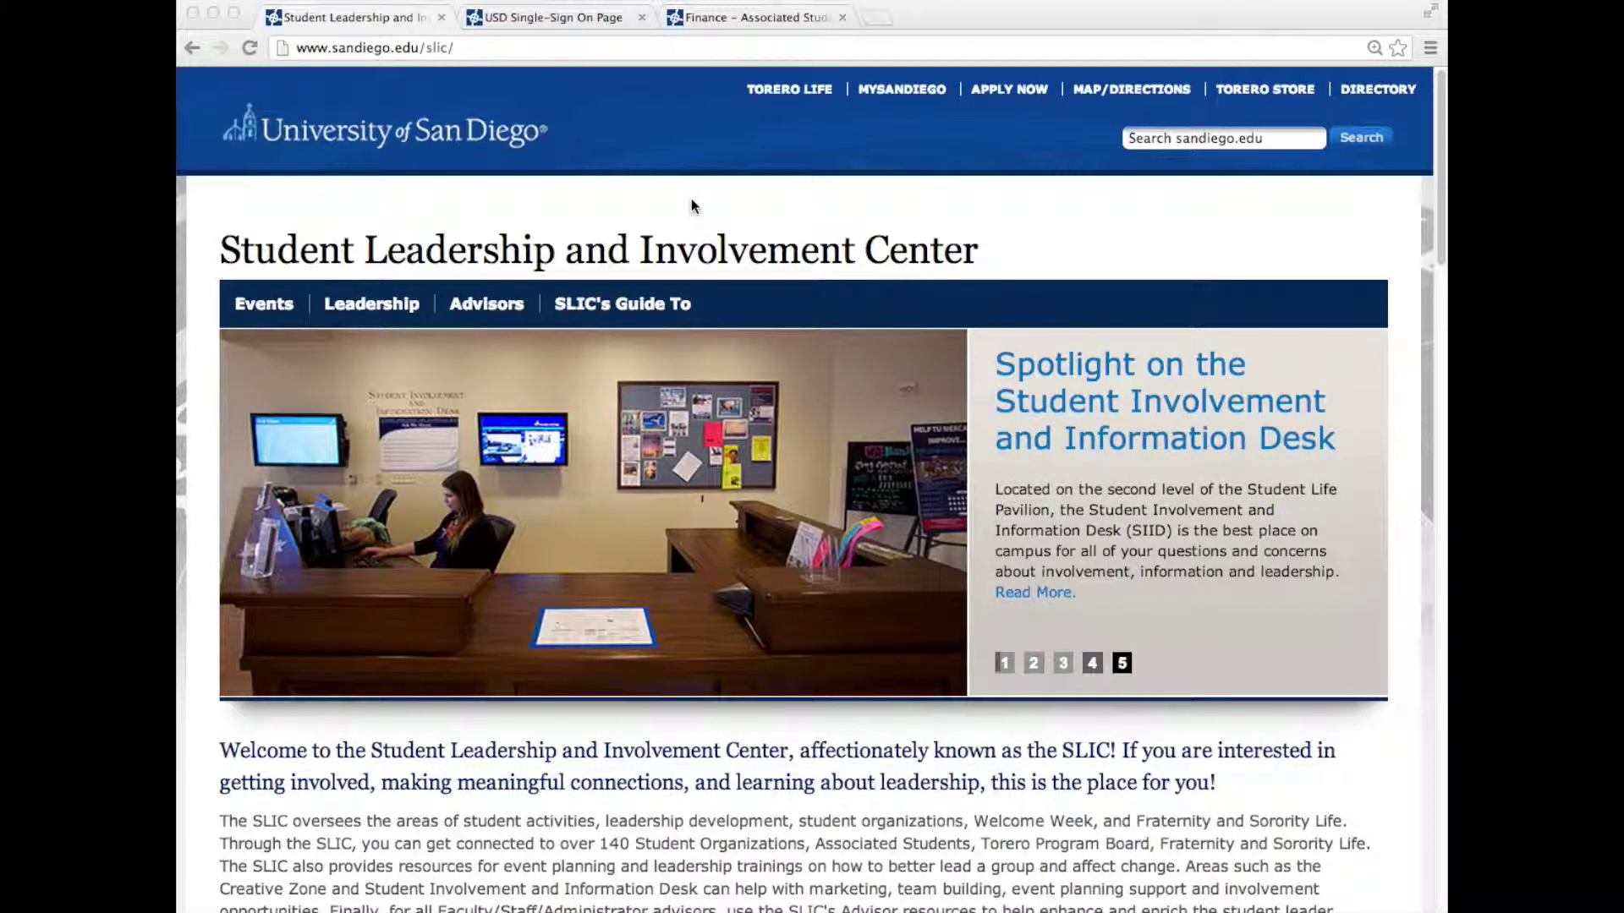
left_click(506, 54)
type("www.san")
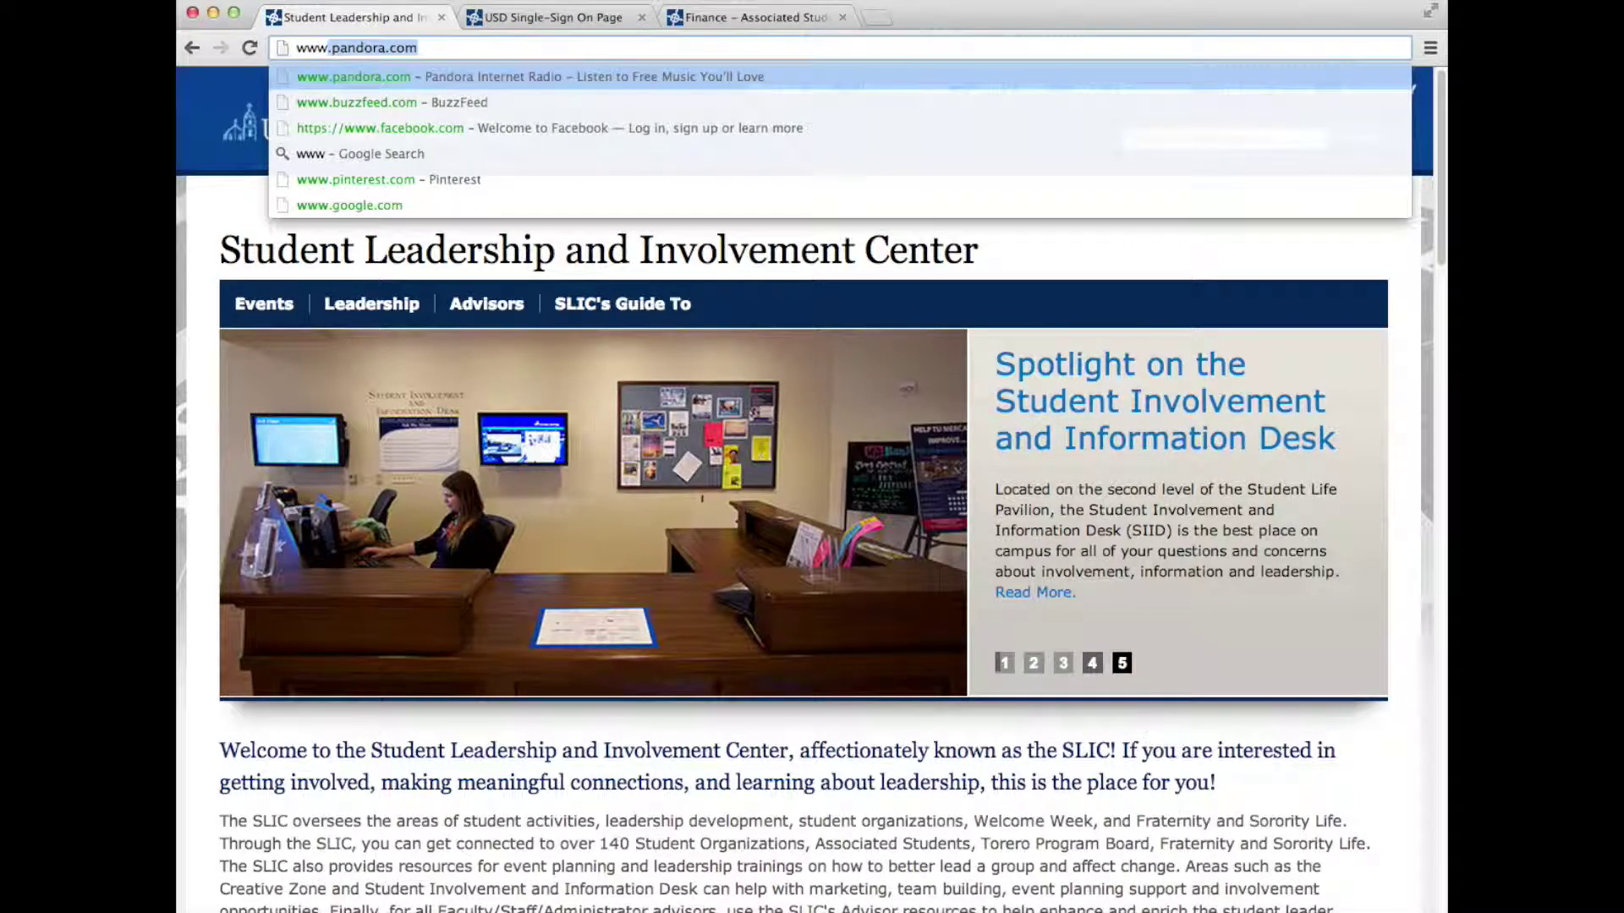
type("diego.edu/t")
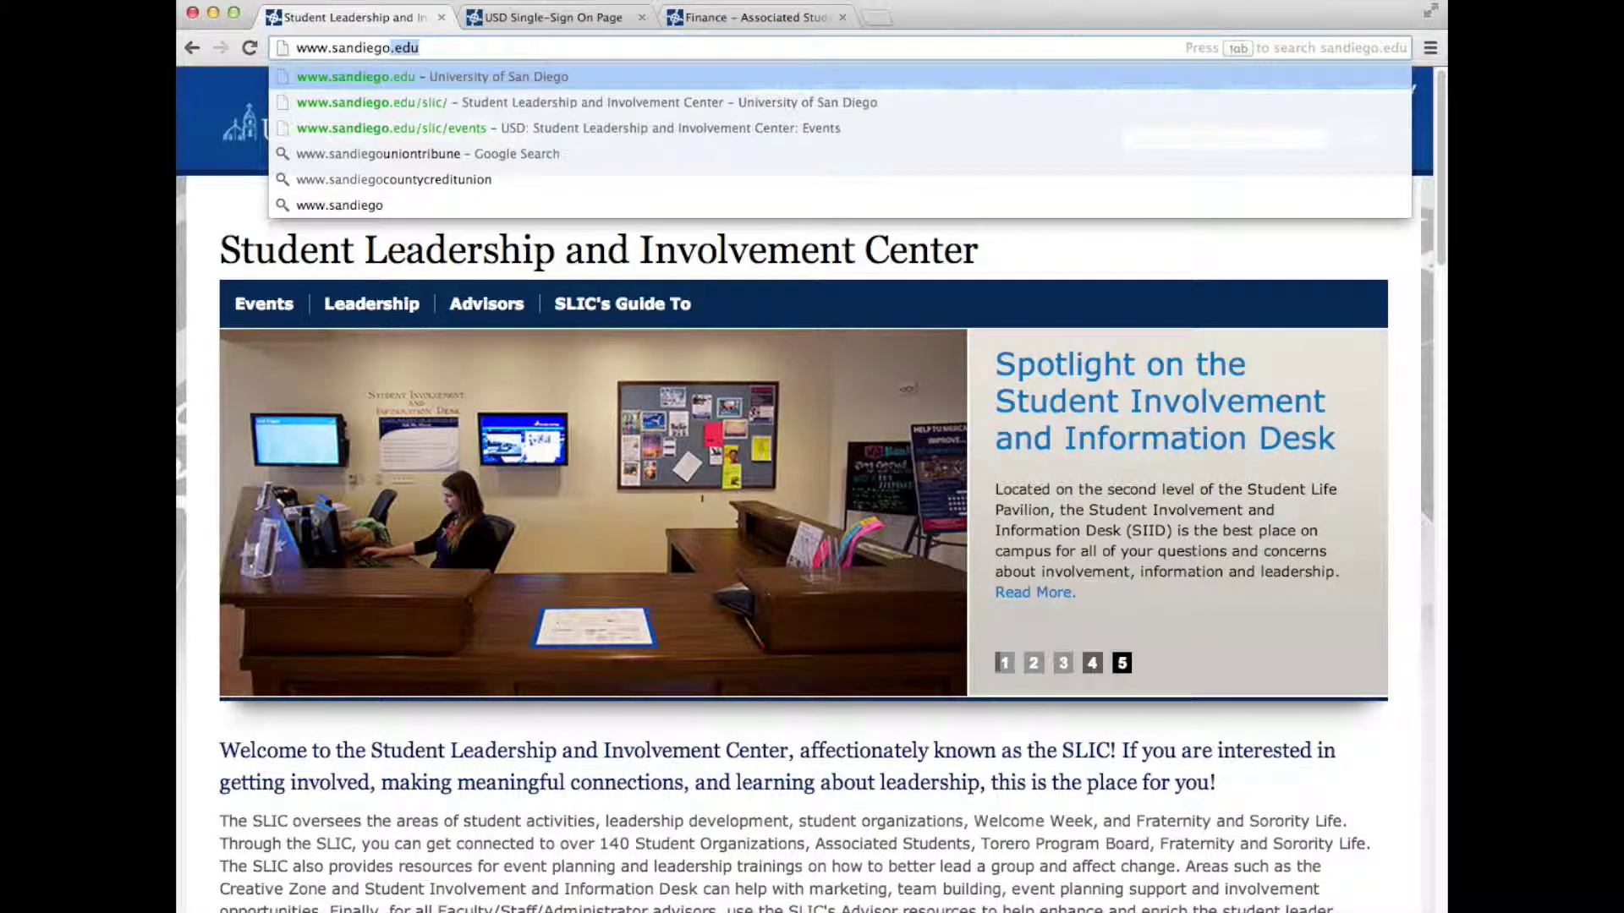
type("oreroorg")
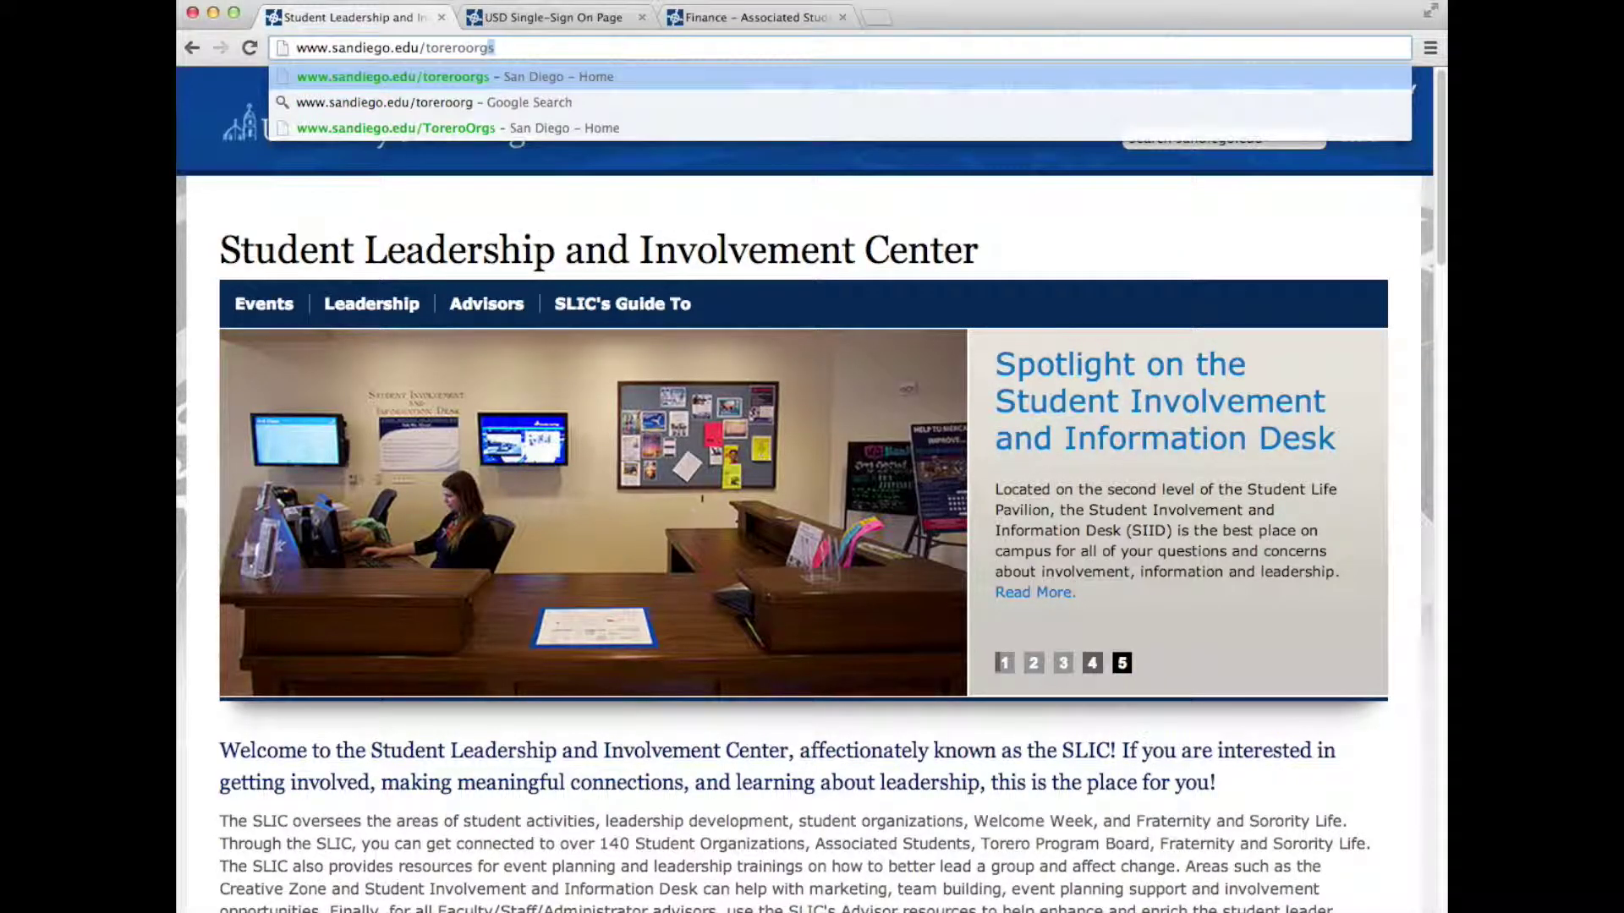
key("Return")
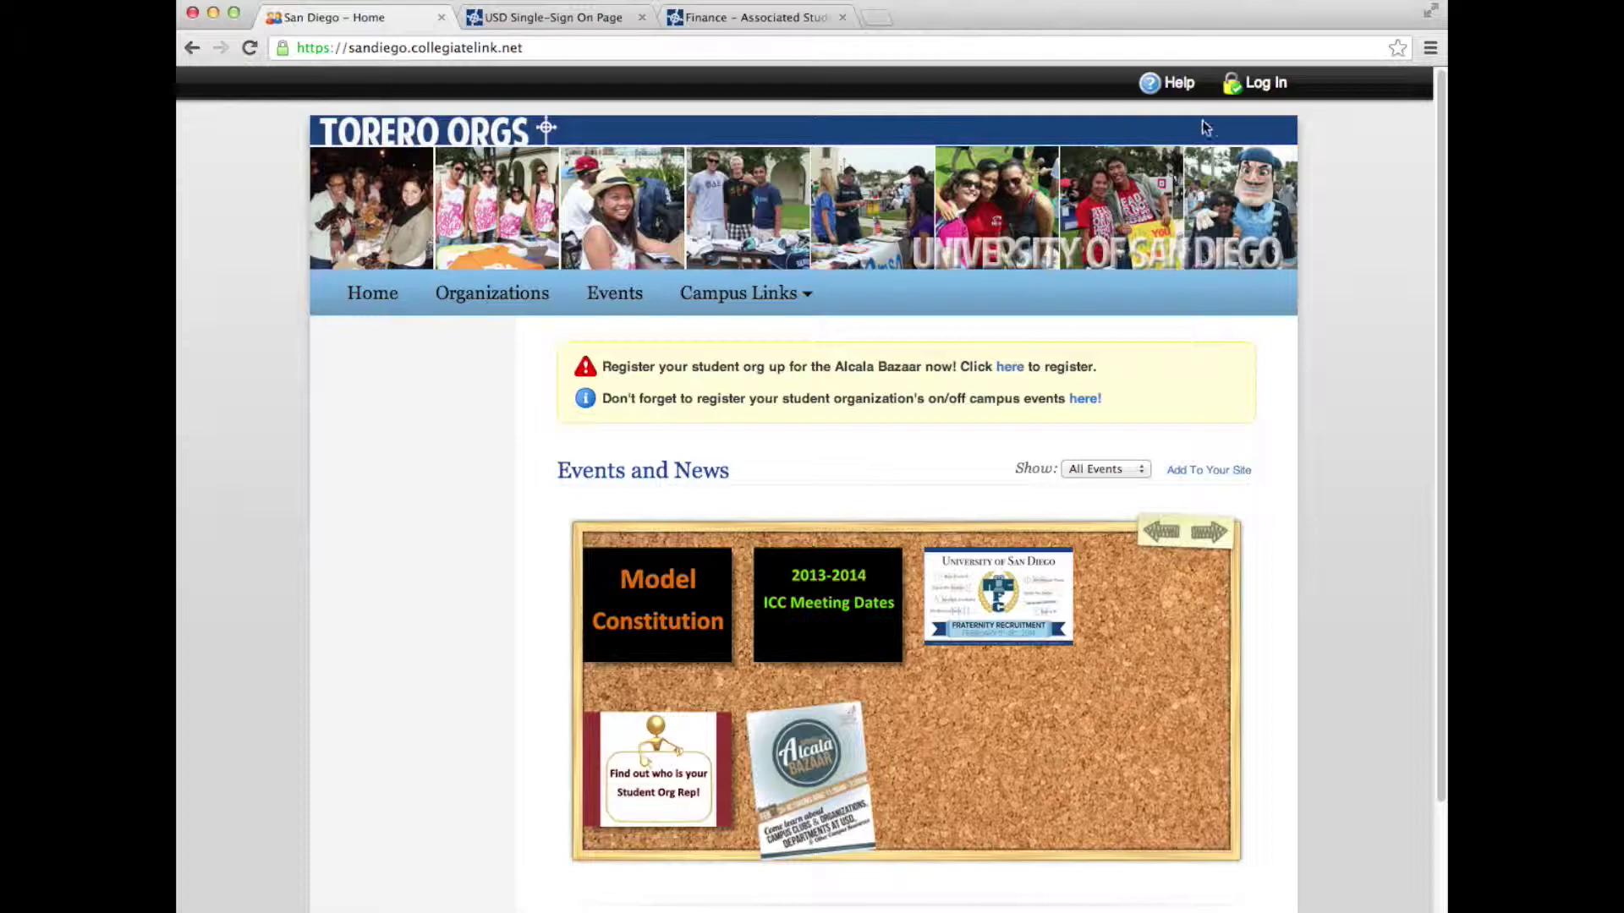
Log in through MySanDiego with the student's username and account password
left_click(1274, 83)
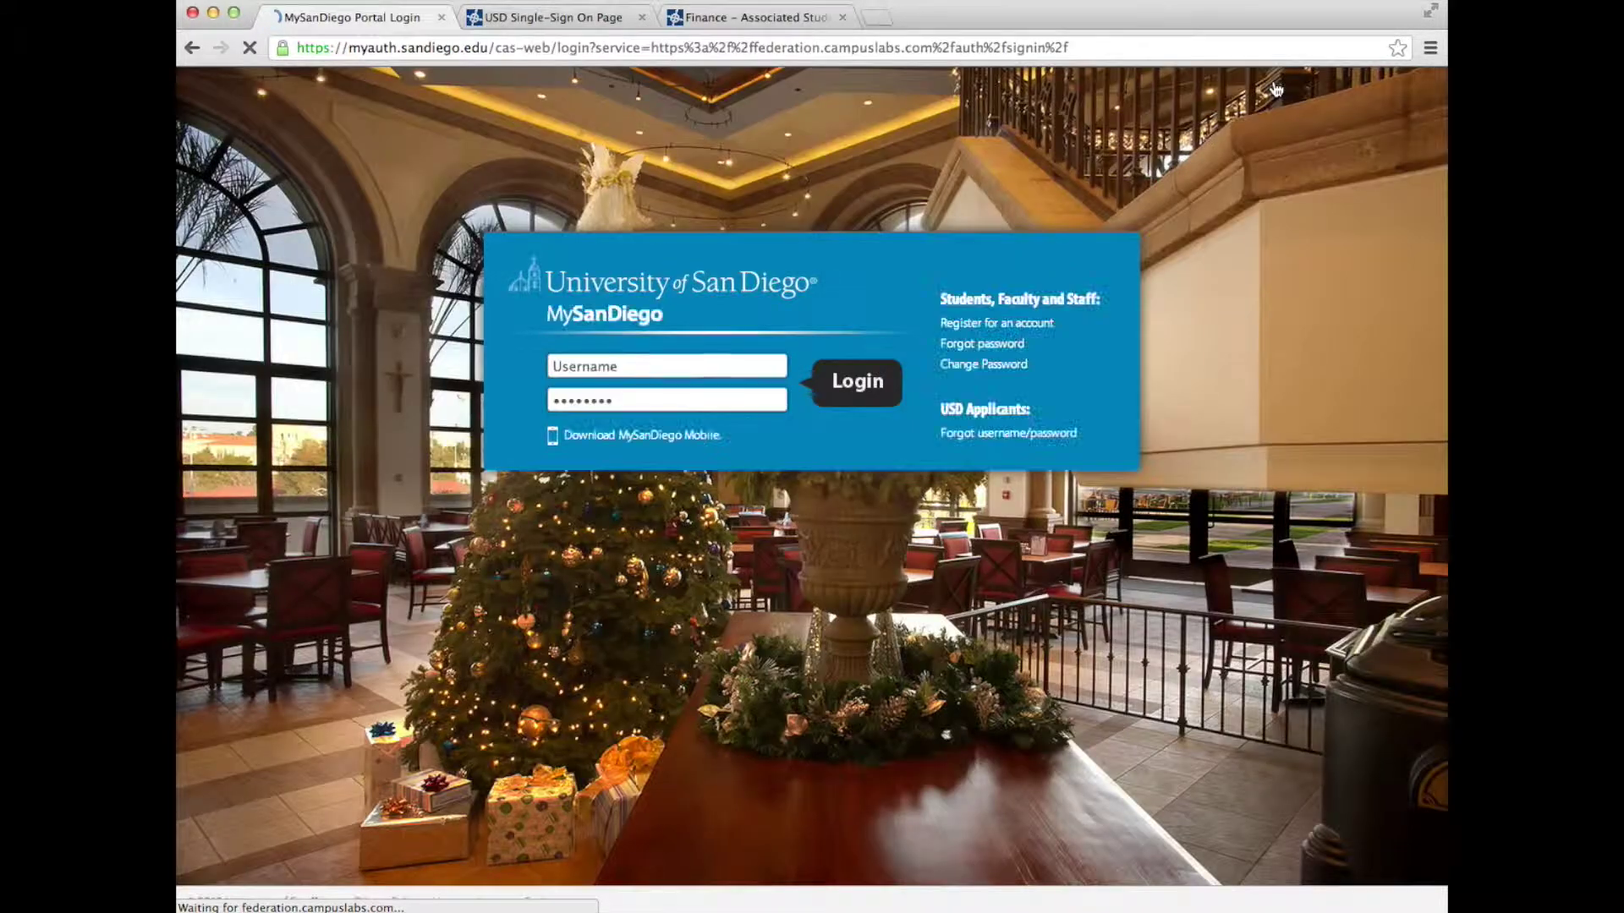
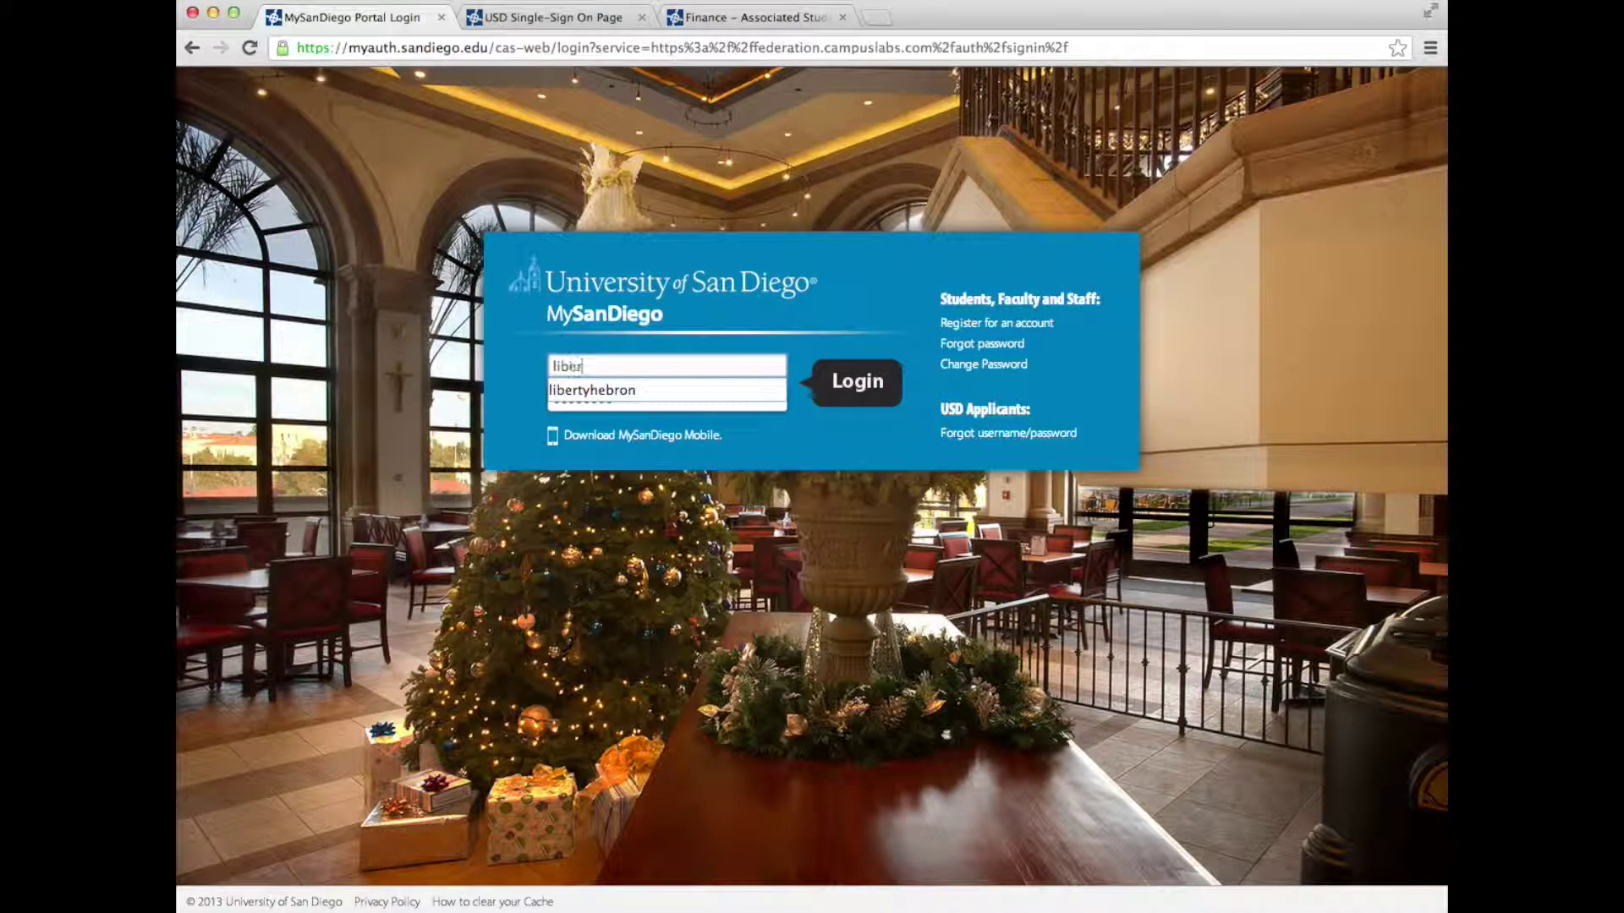
left_click(625, 401)
type("•••••••••••")
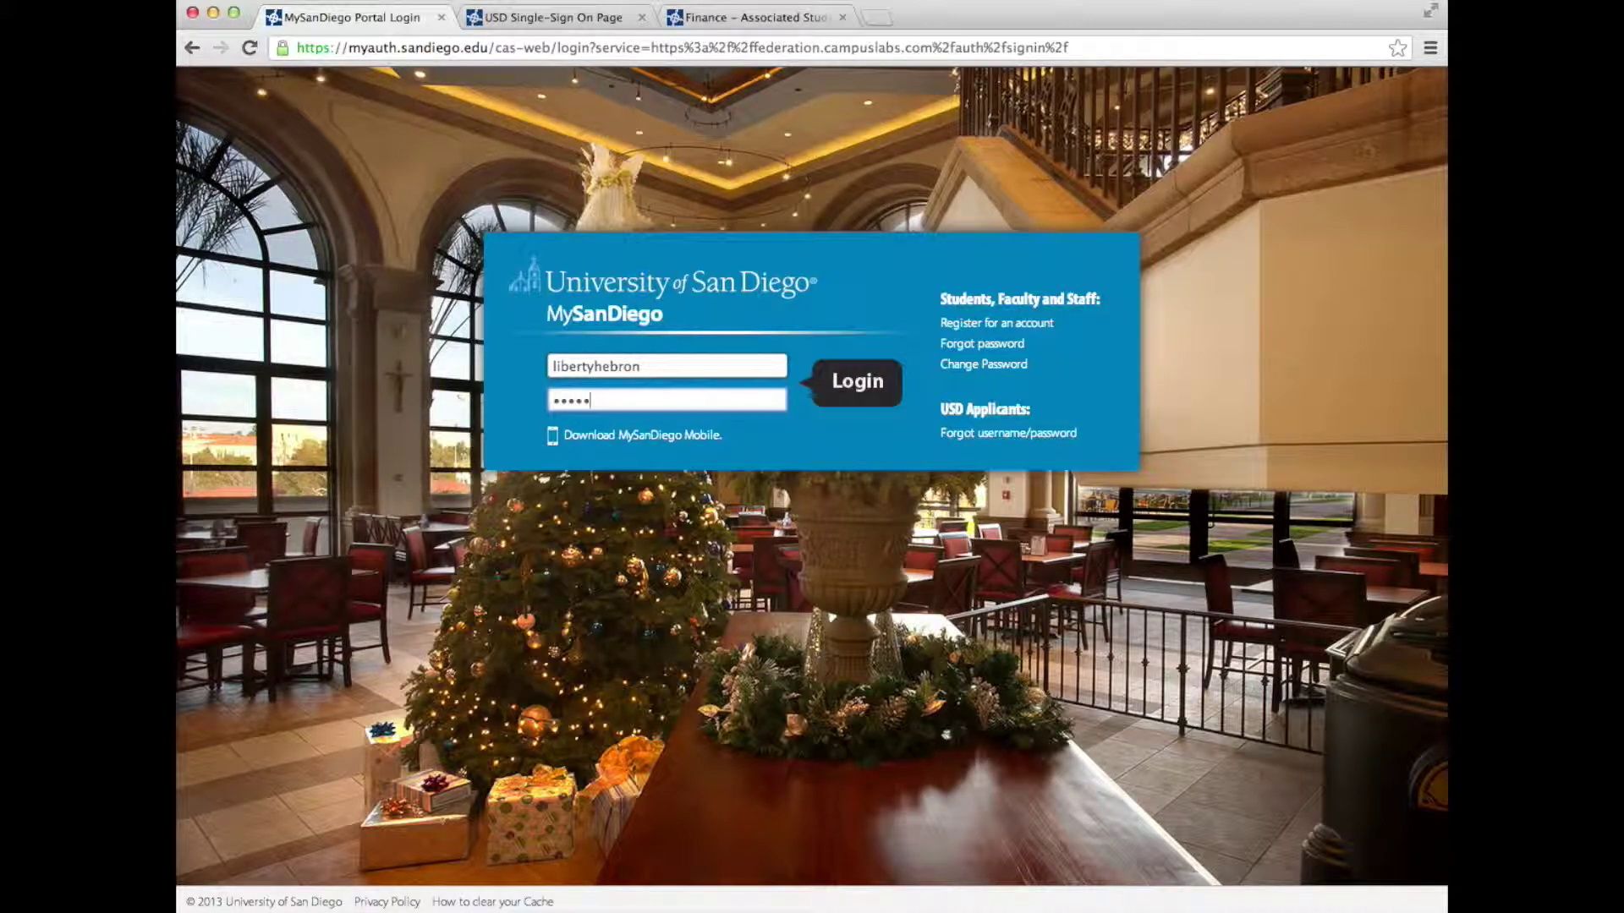
left_click(866, 387)
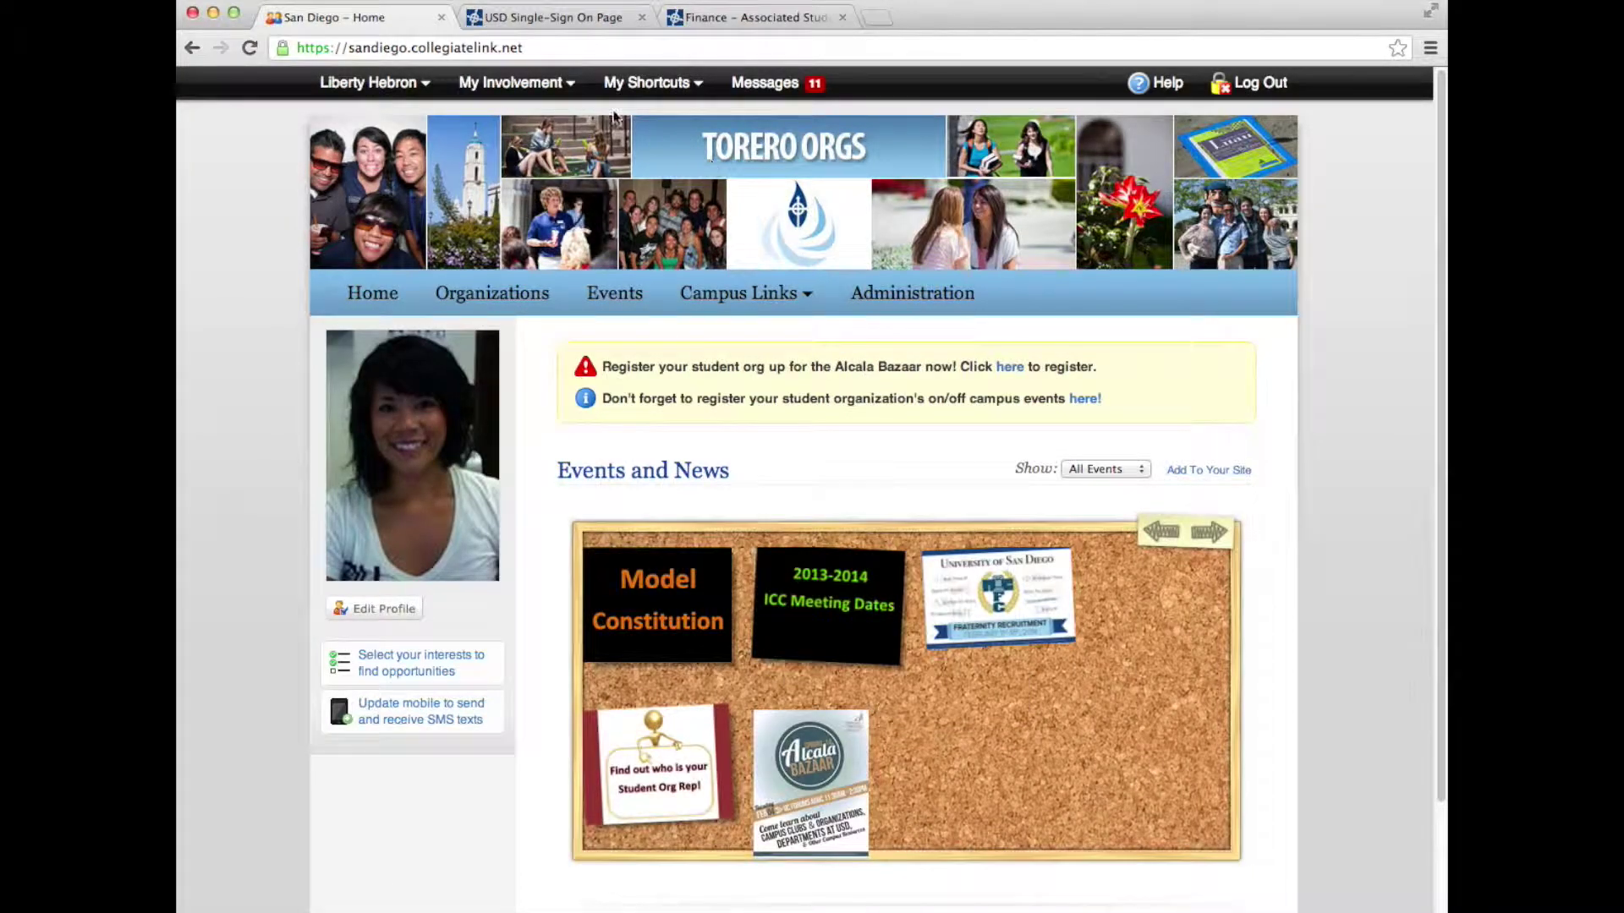
Open the Student Leadership and Involvement Center site from My Involvement > Memberships
left_click(512, 82)
left_click(520, 123)
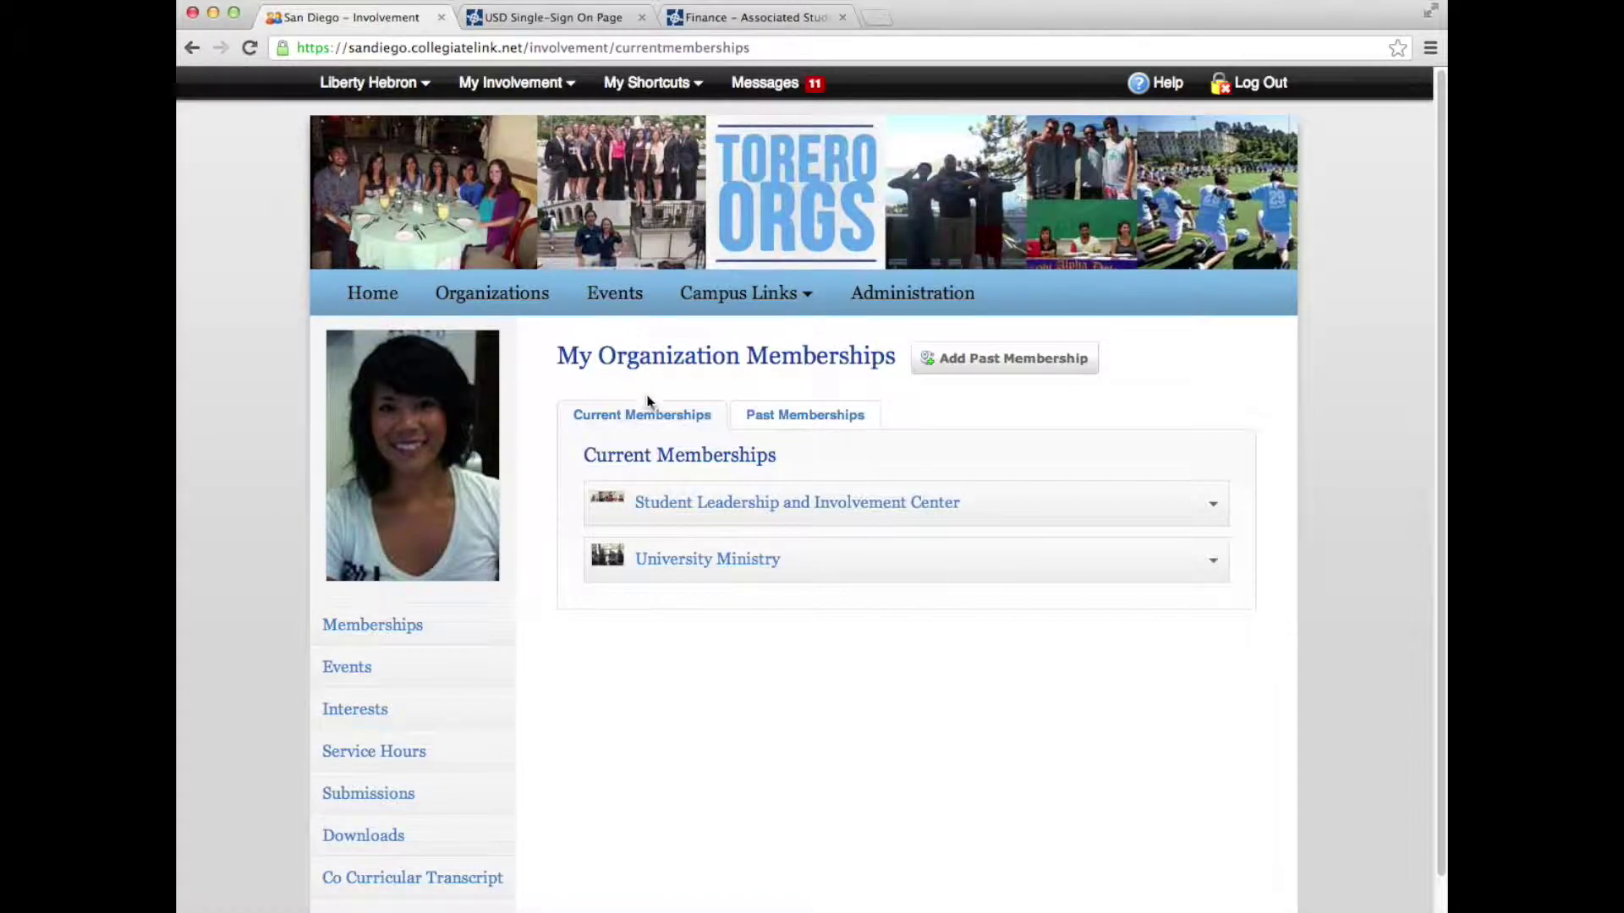
left_click(720, 505)
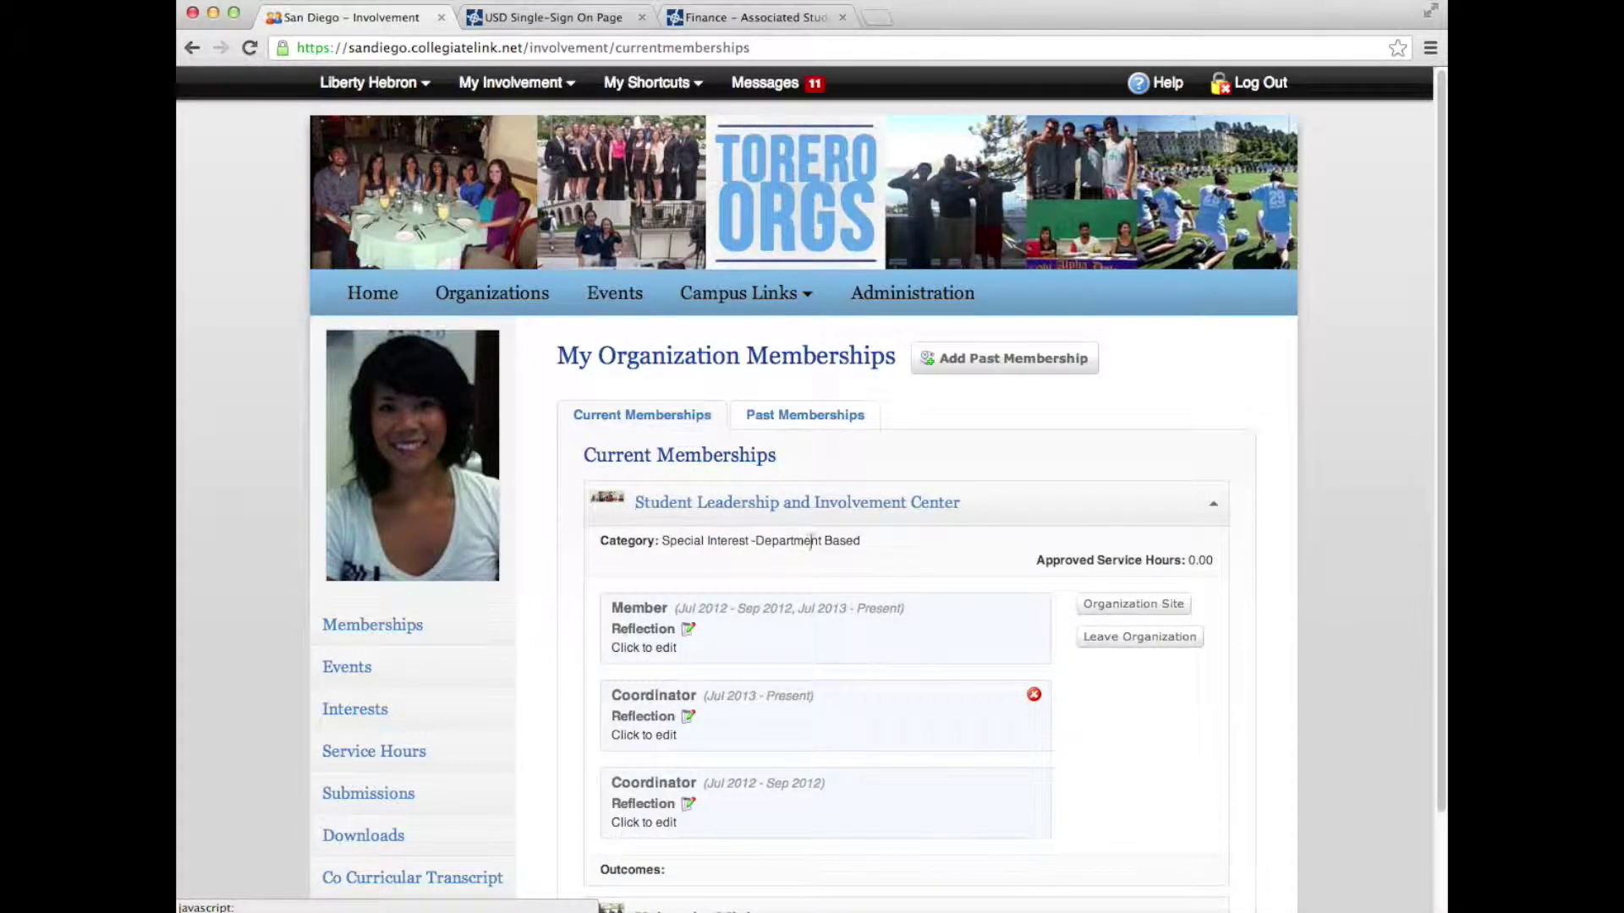
left_click(1158, 612)
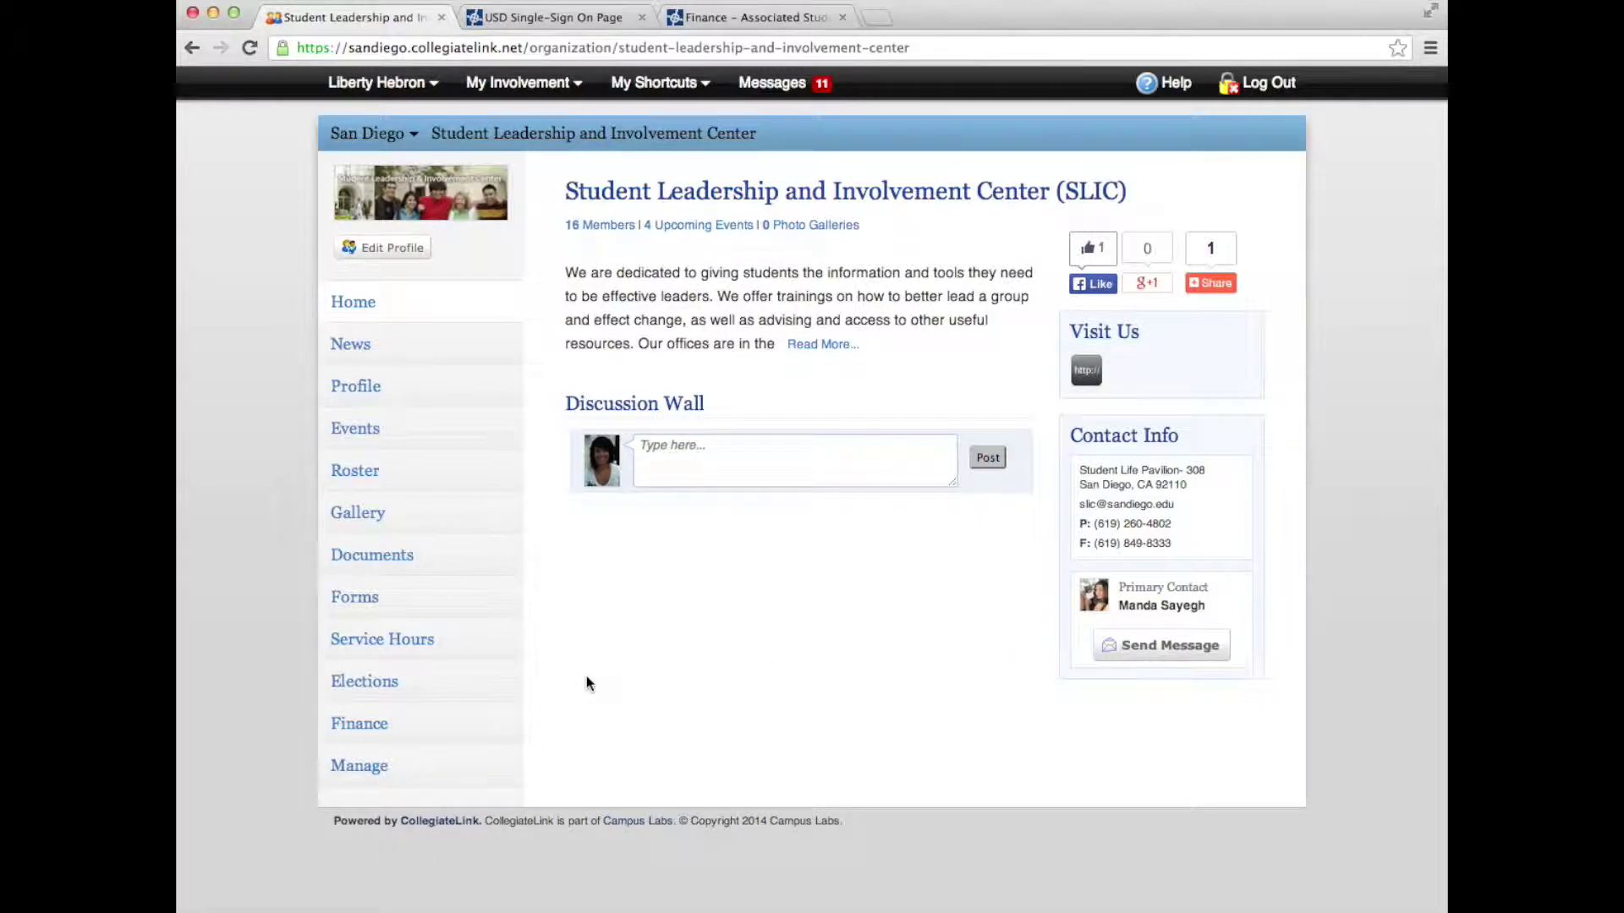
Show SLIC's Finance Accounts list, with ASBC Allocations at a $0.00 balance
left_click(366, 739)
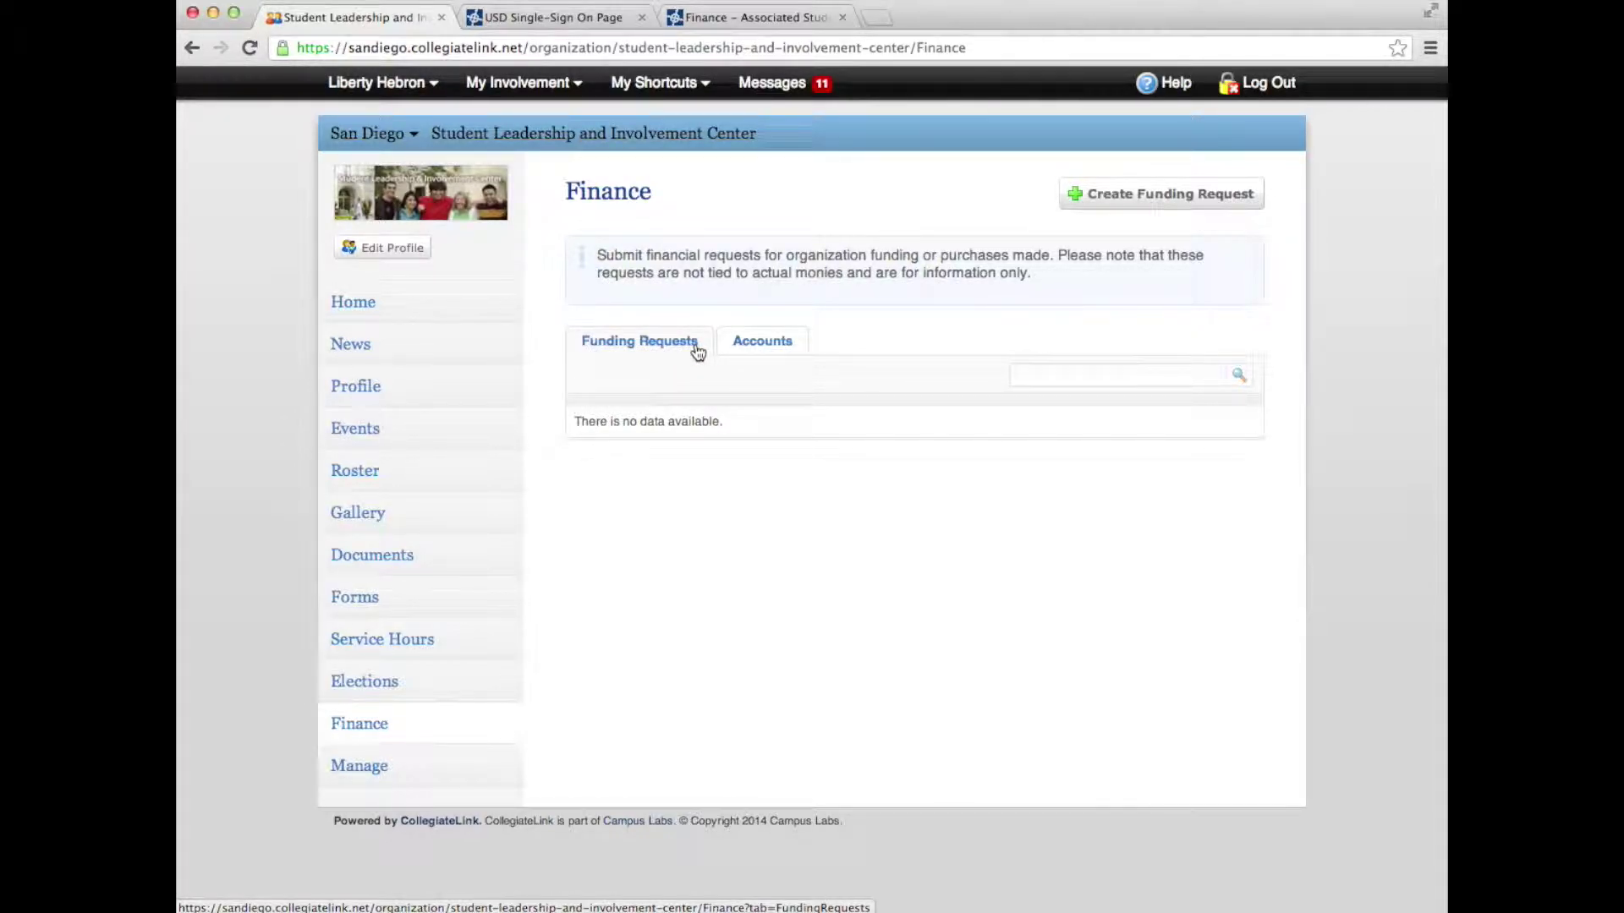
left_click(765, 346)
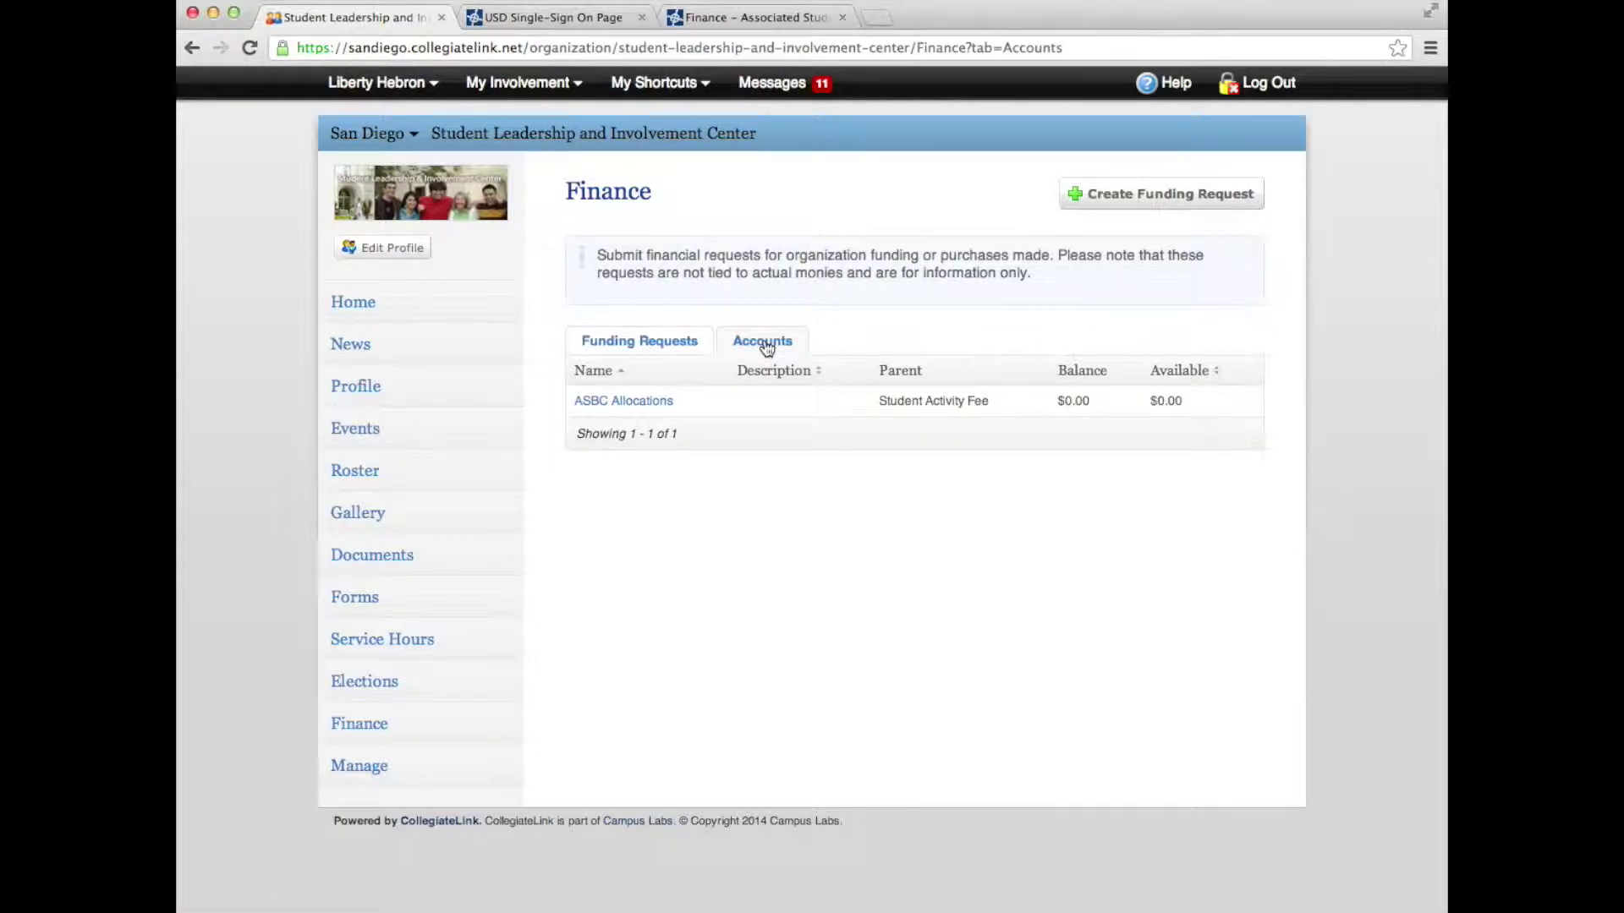
left_click(1140, 197)
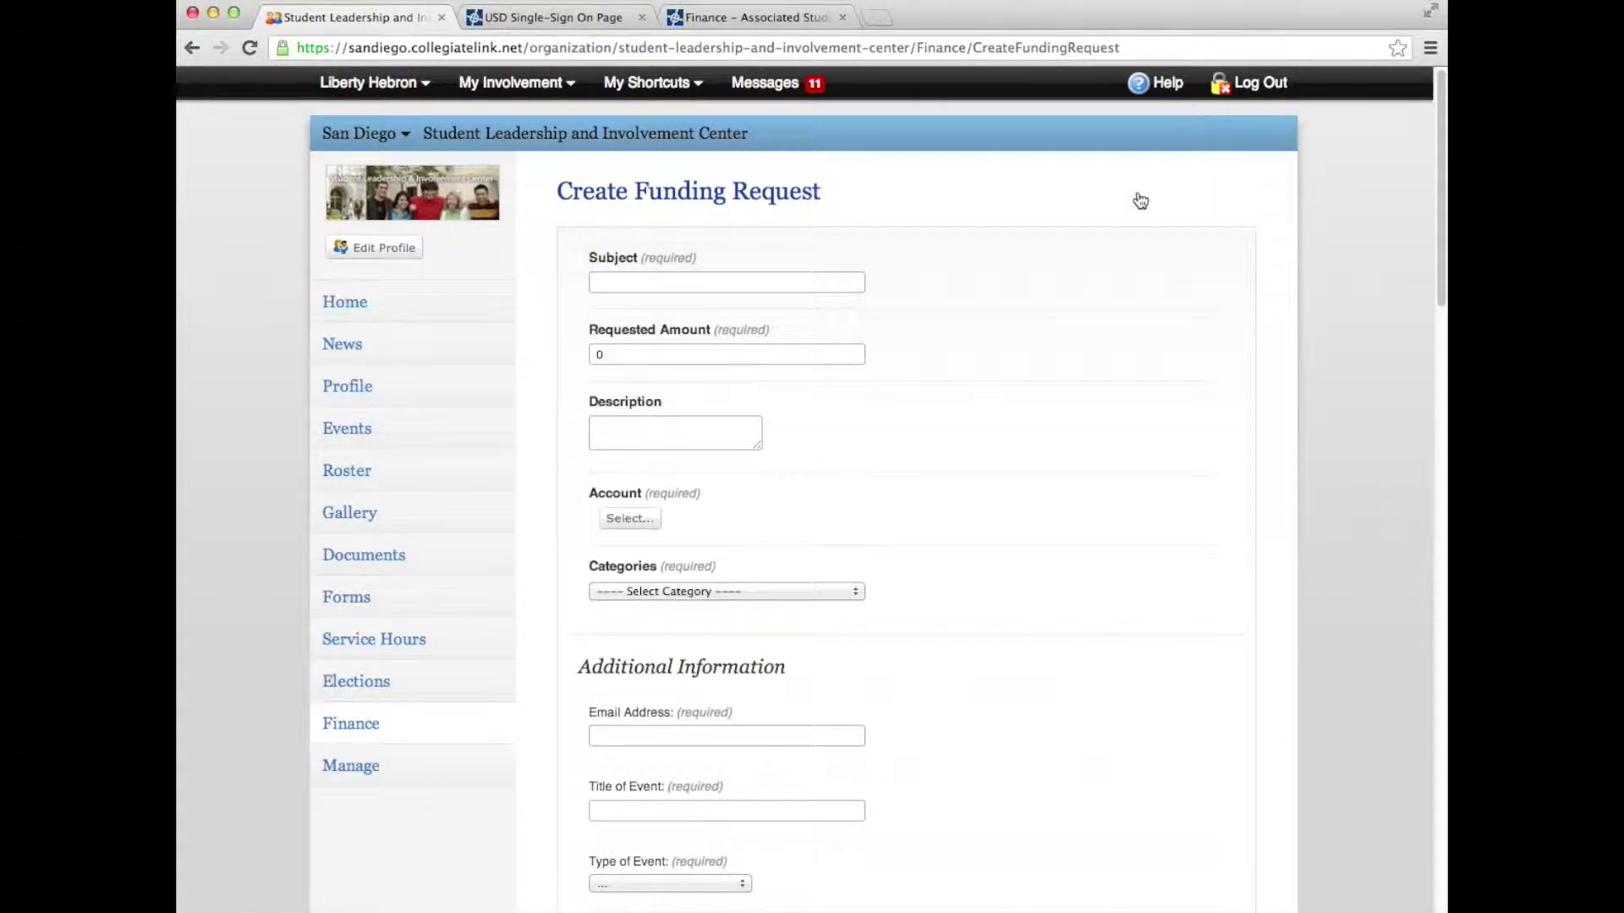
scroll(934, 673, "down", 5)
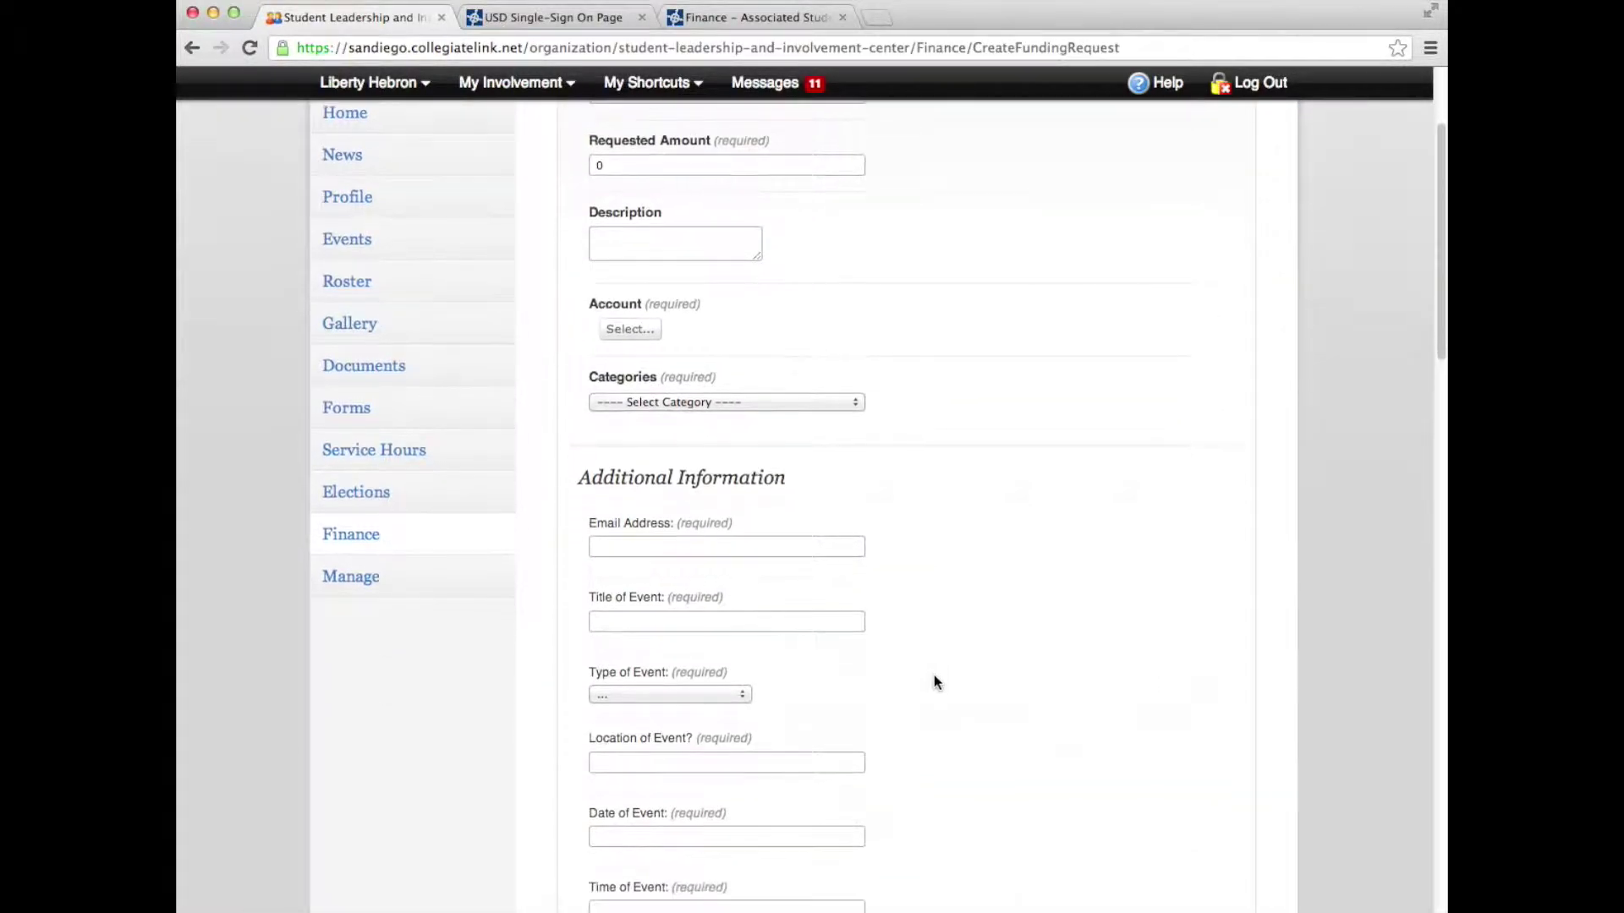
scroll(934, 673, "down", 5)
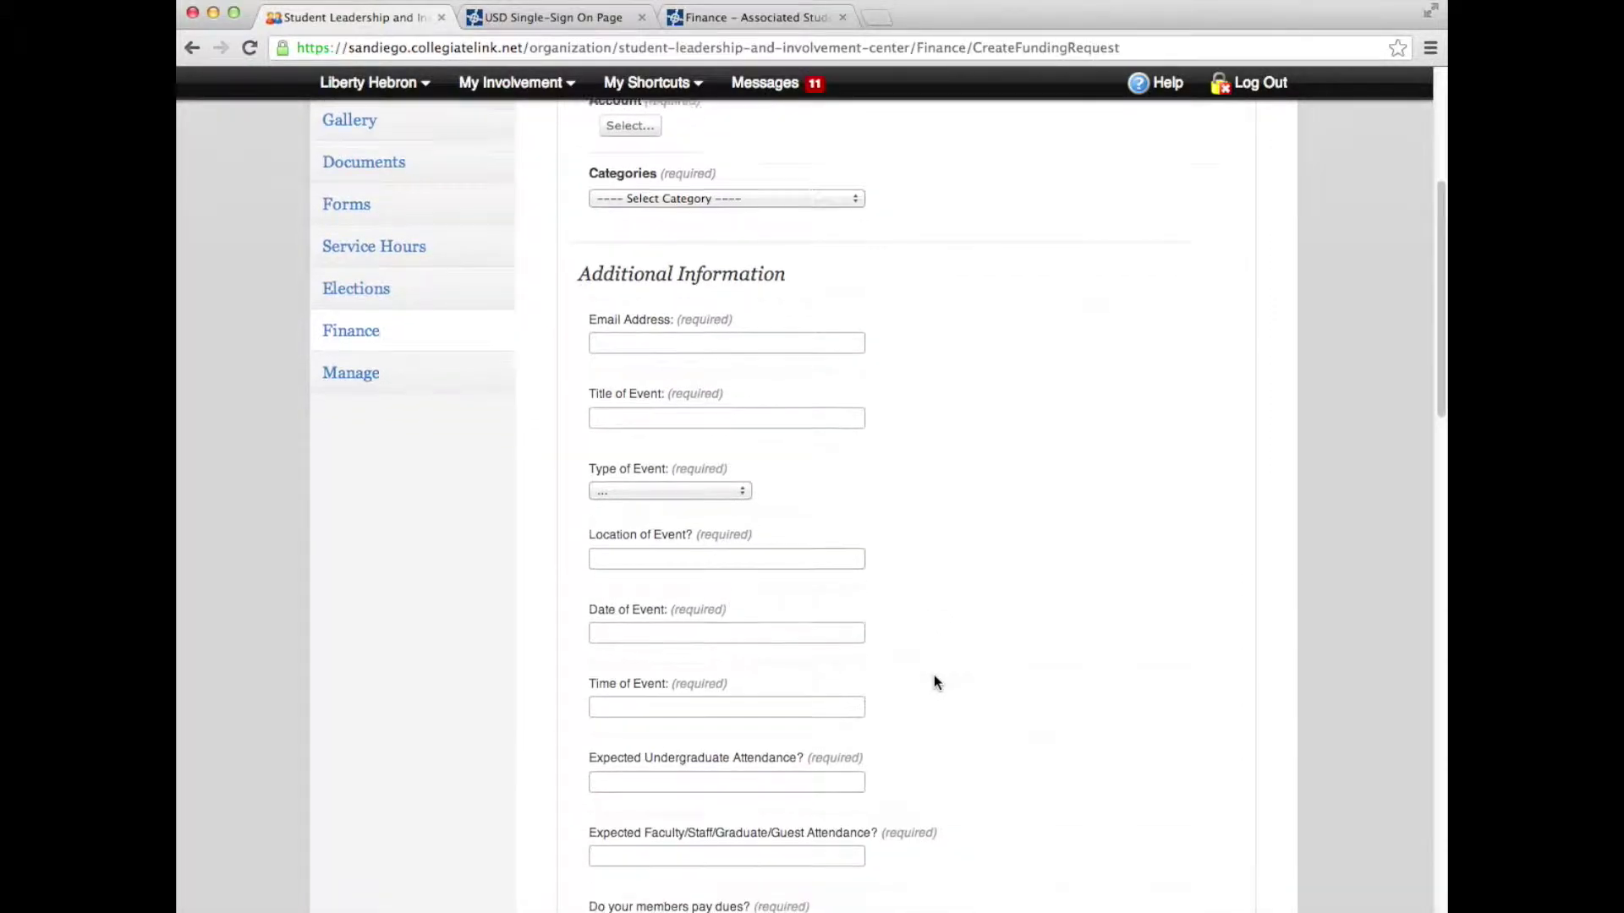
scroll(934, 681, "down", 7)
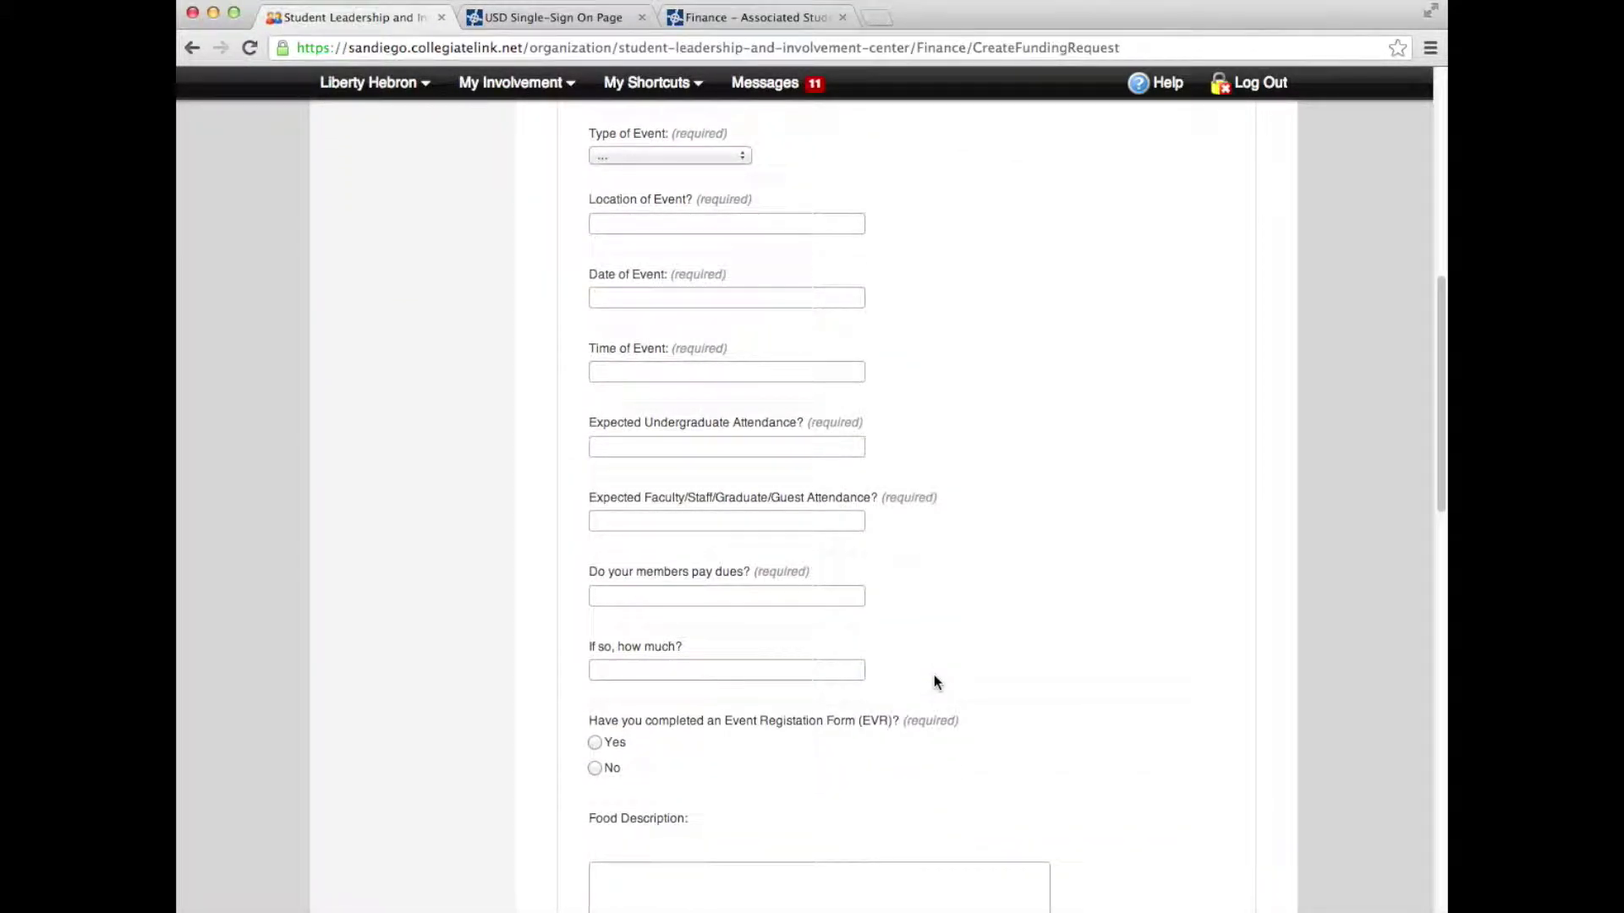
scroll(936, 682, "down", 5)
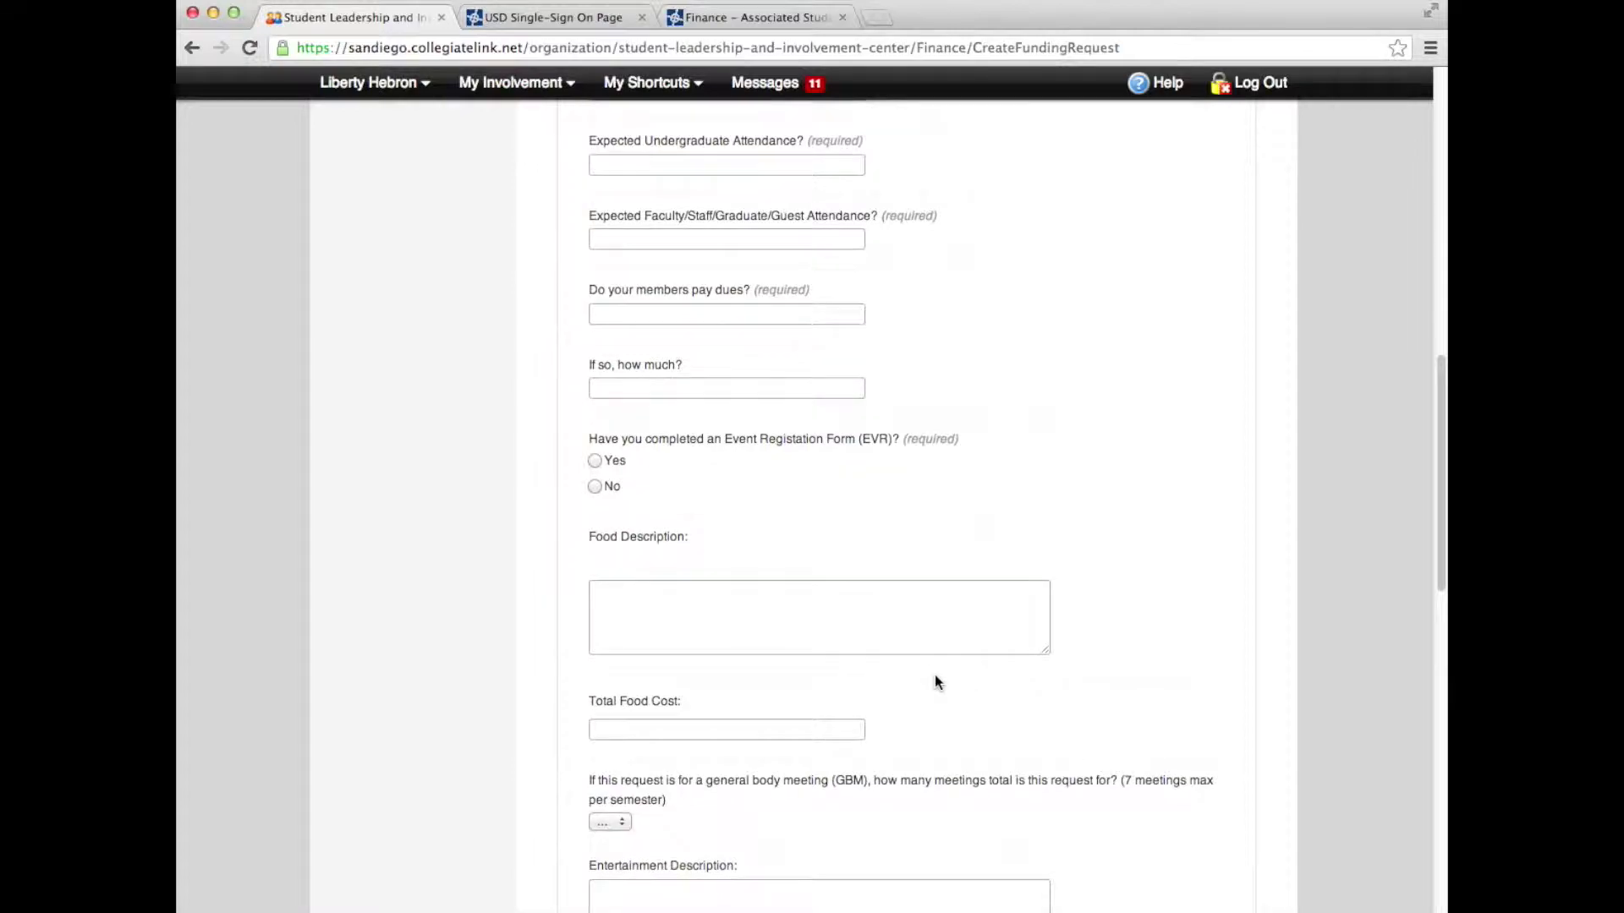
scroll(935, 682, "down", 12)
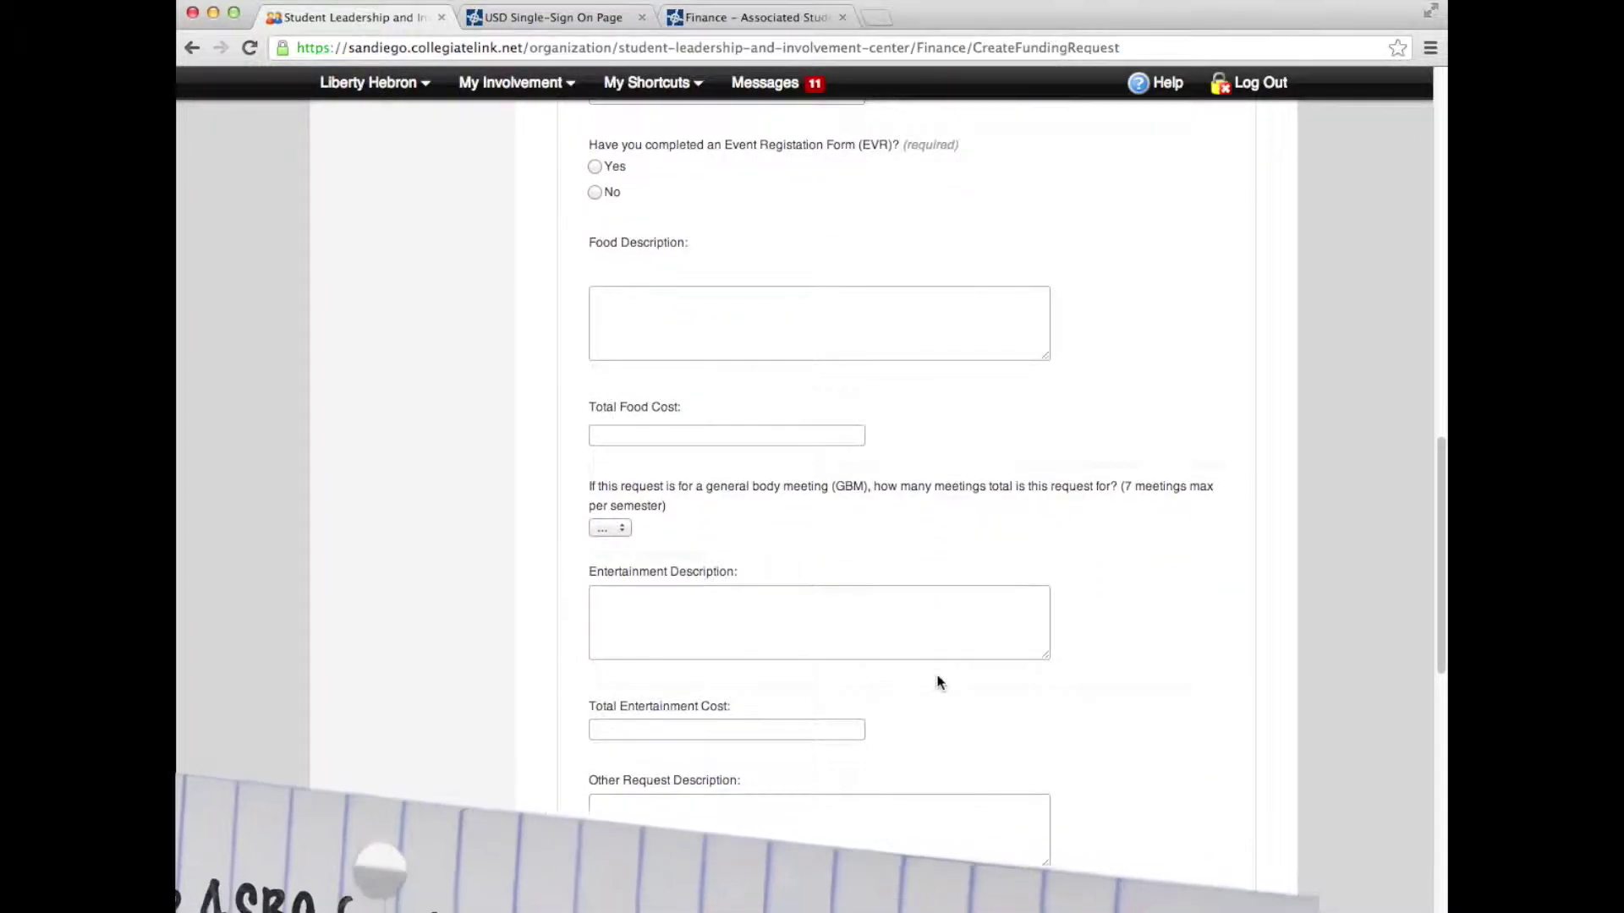
scroll(937, 682, "down", 12)
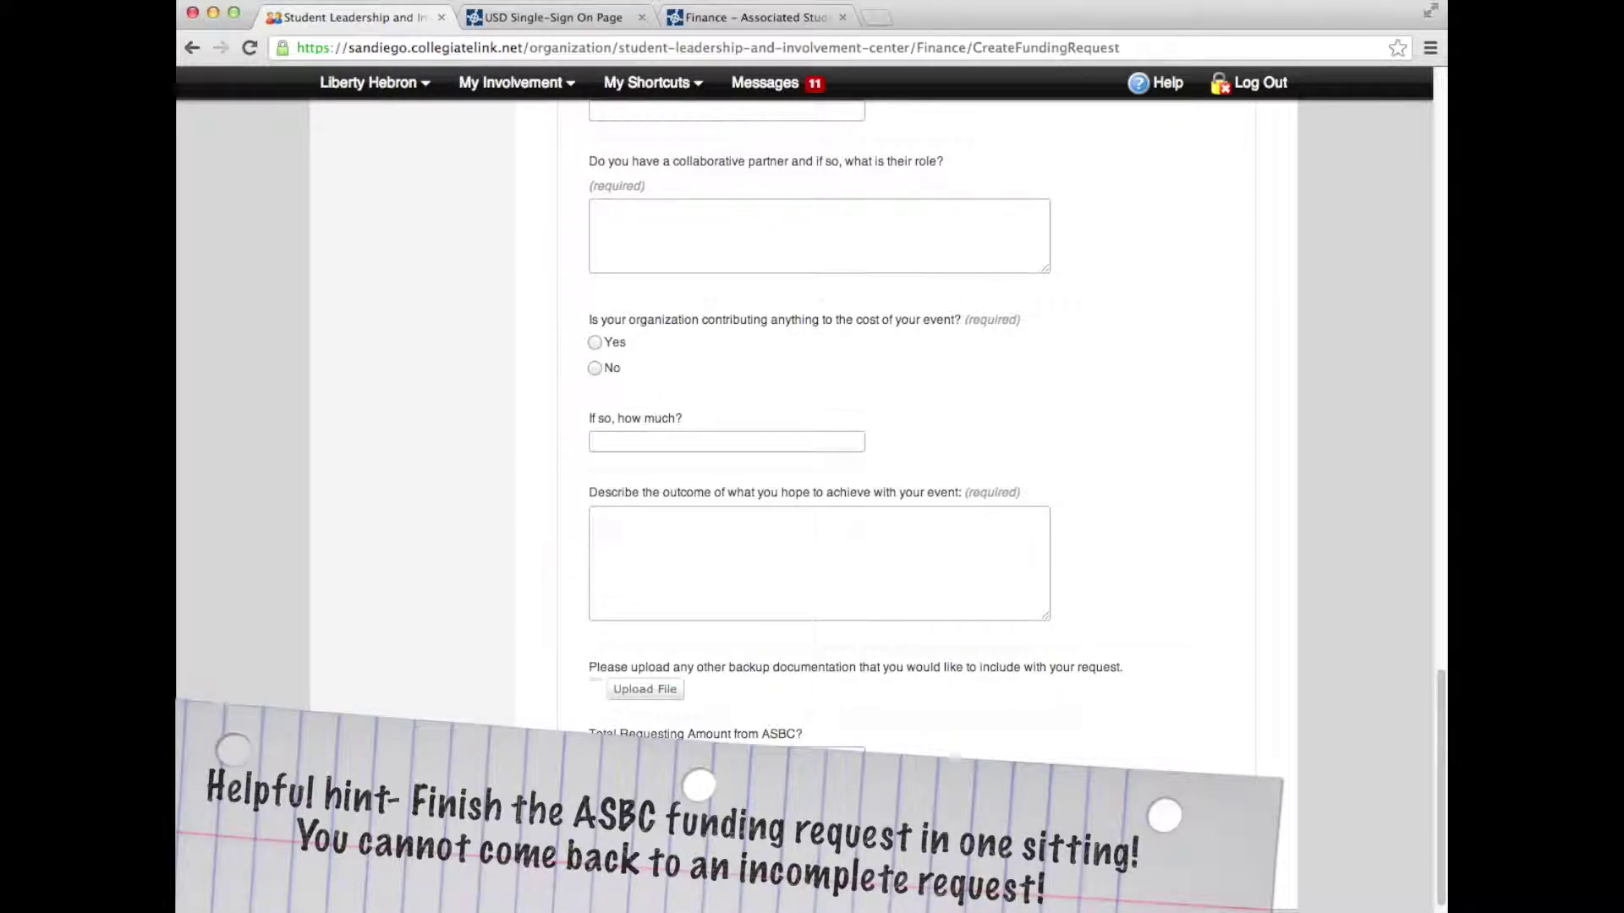
left_click_drag(1439, 887, 1382, 98)
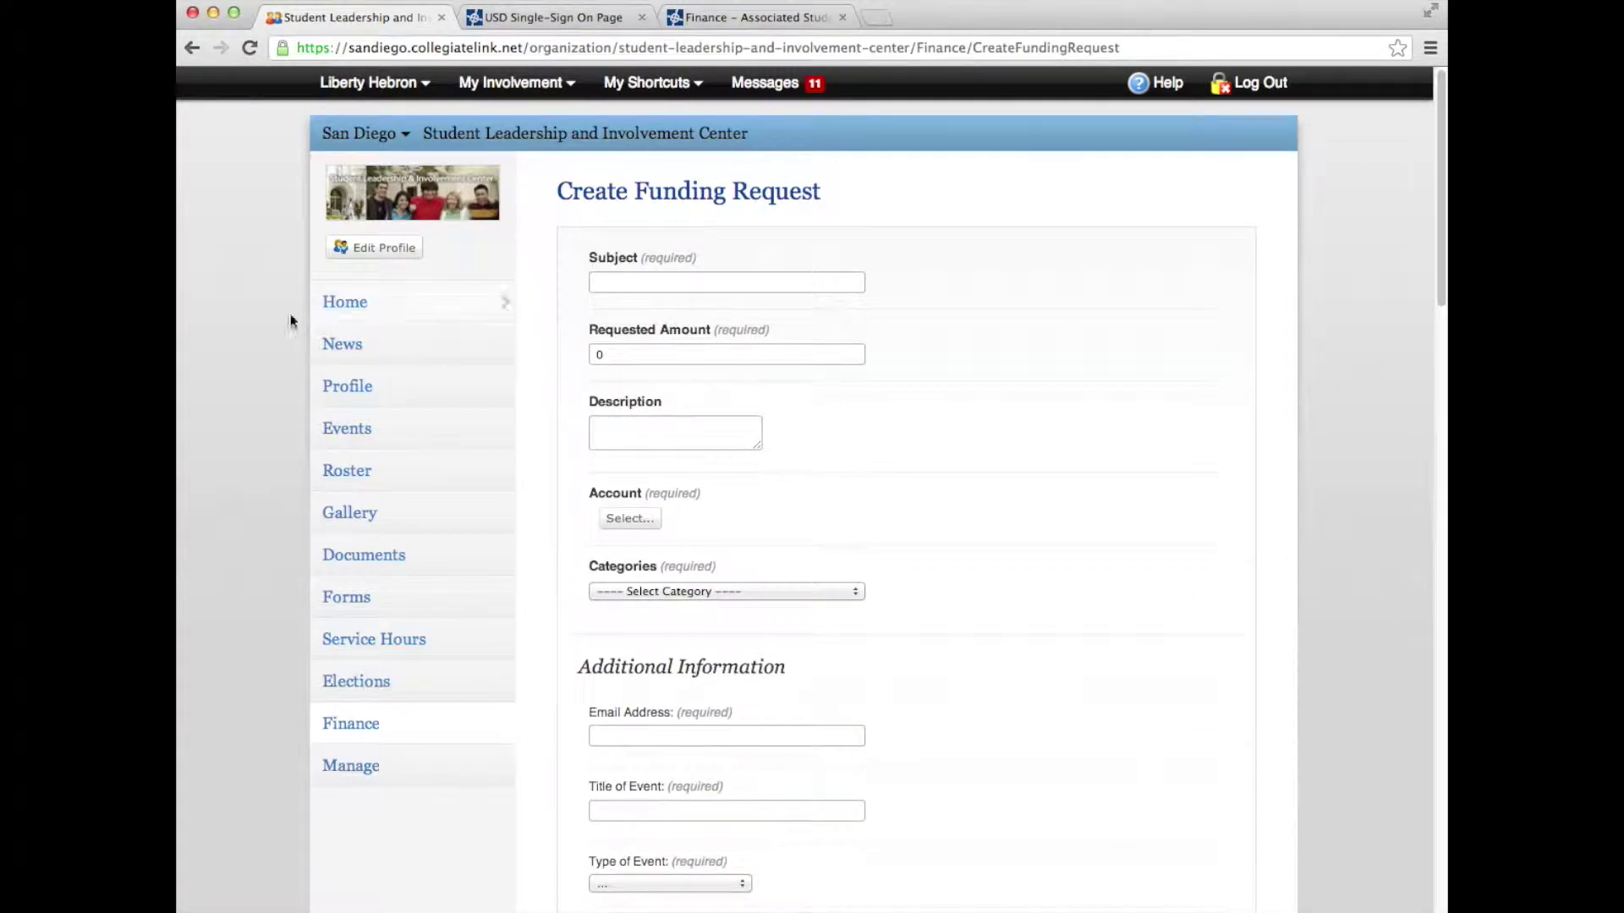
Return to the organization home, then bring up the Associated Students Finance browser tab
left_click(348, 308)
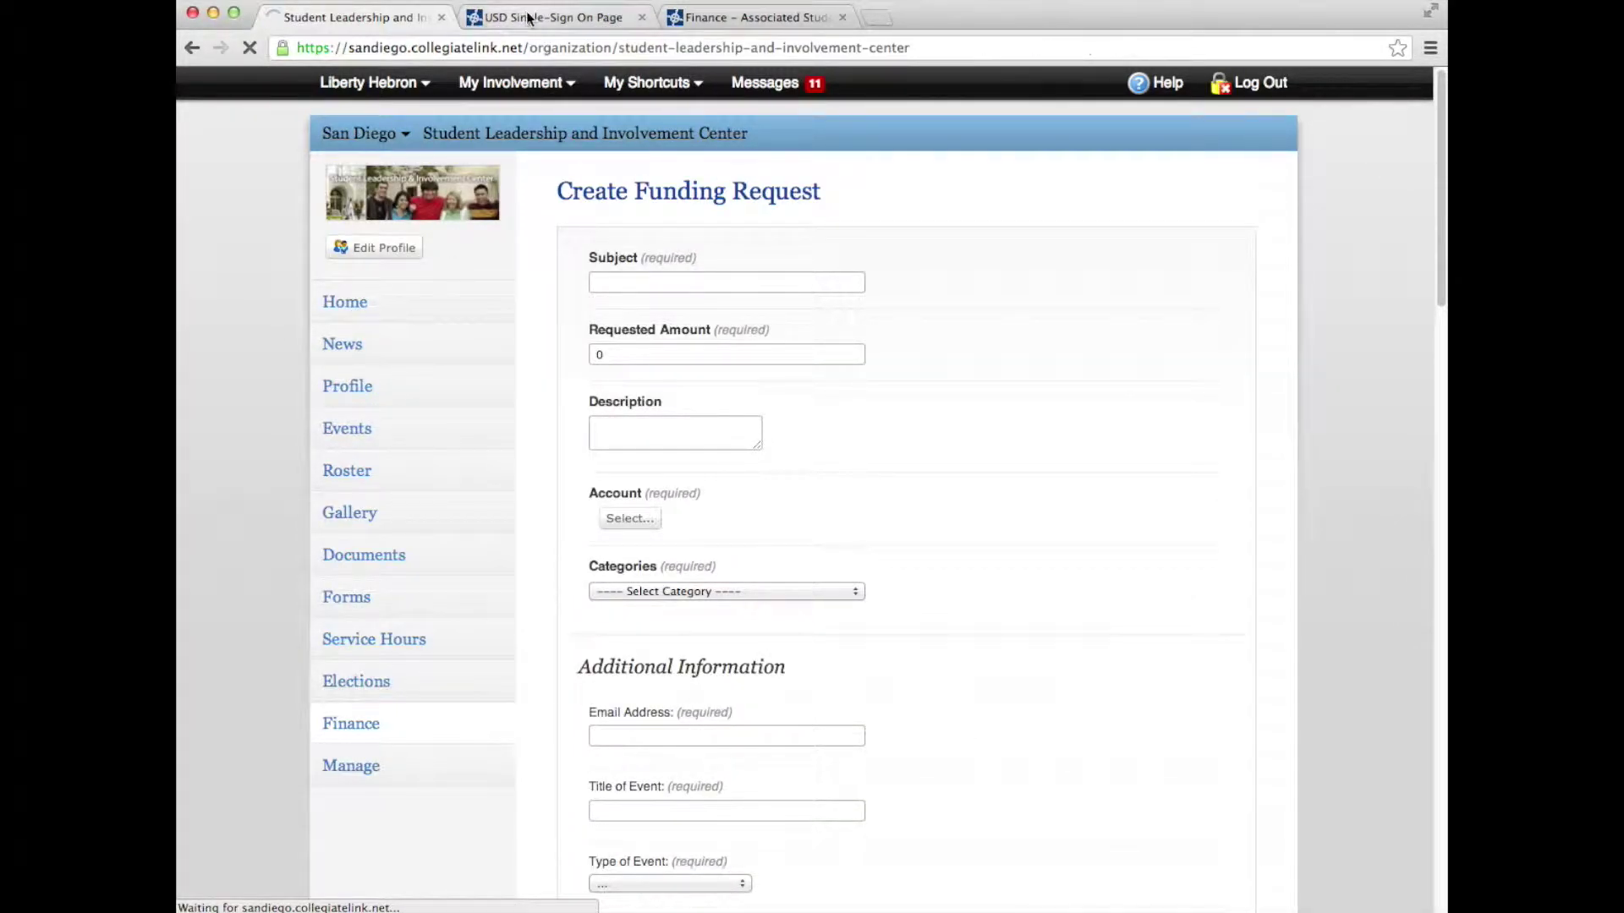
left_click(529, 17)
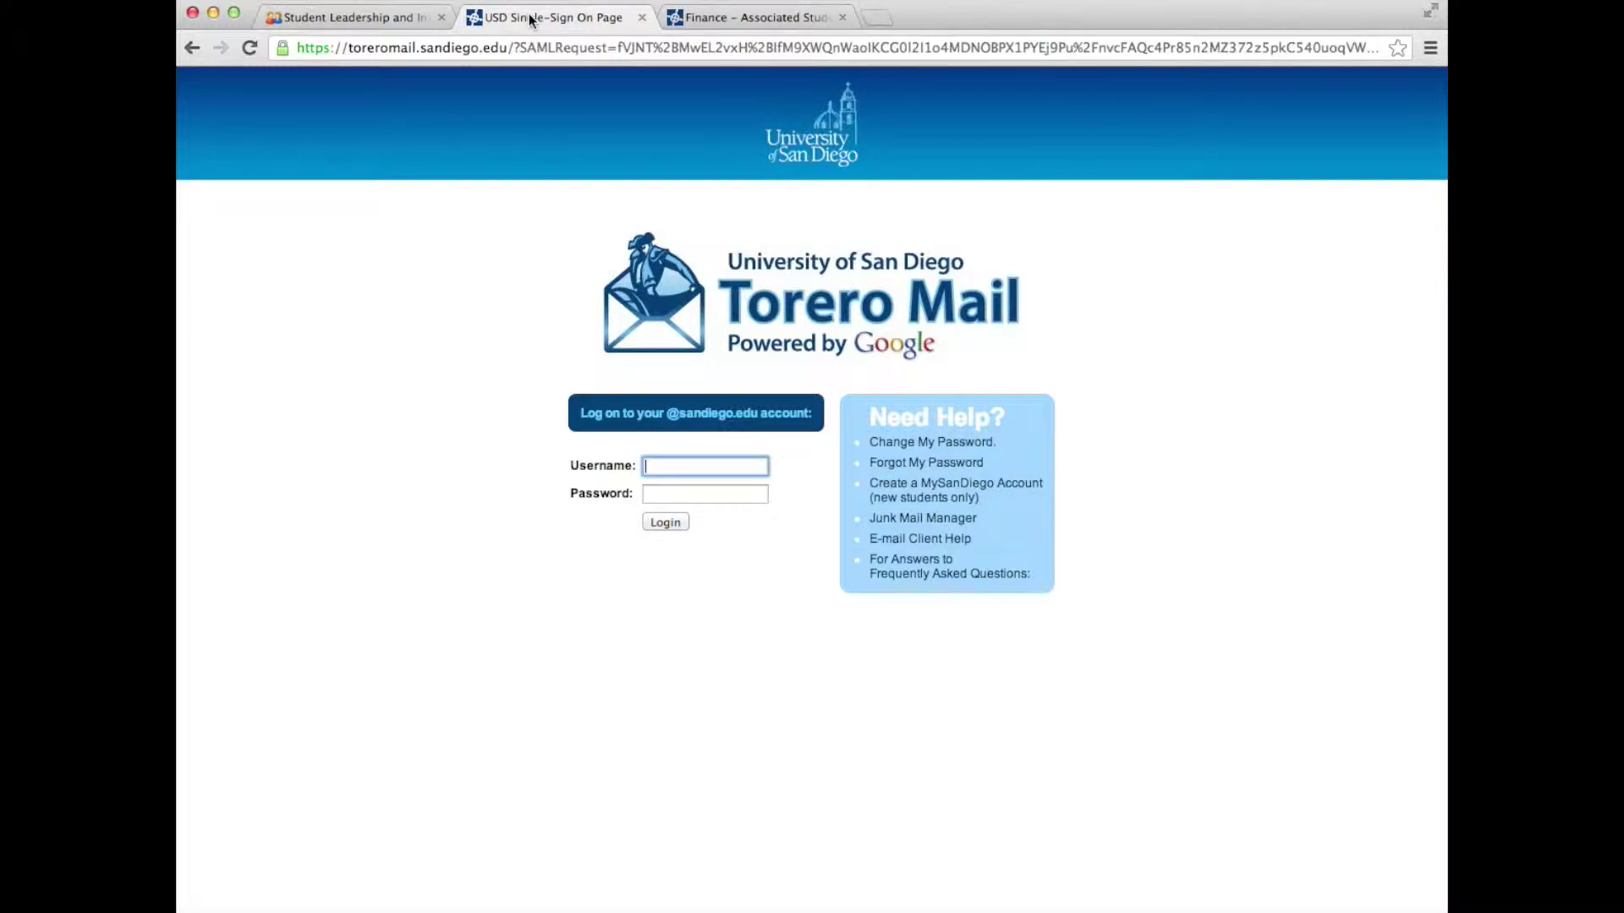
left_click(730, 24)
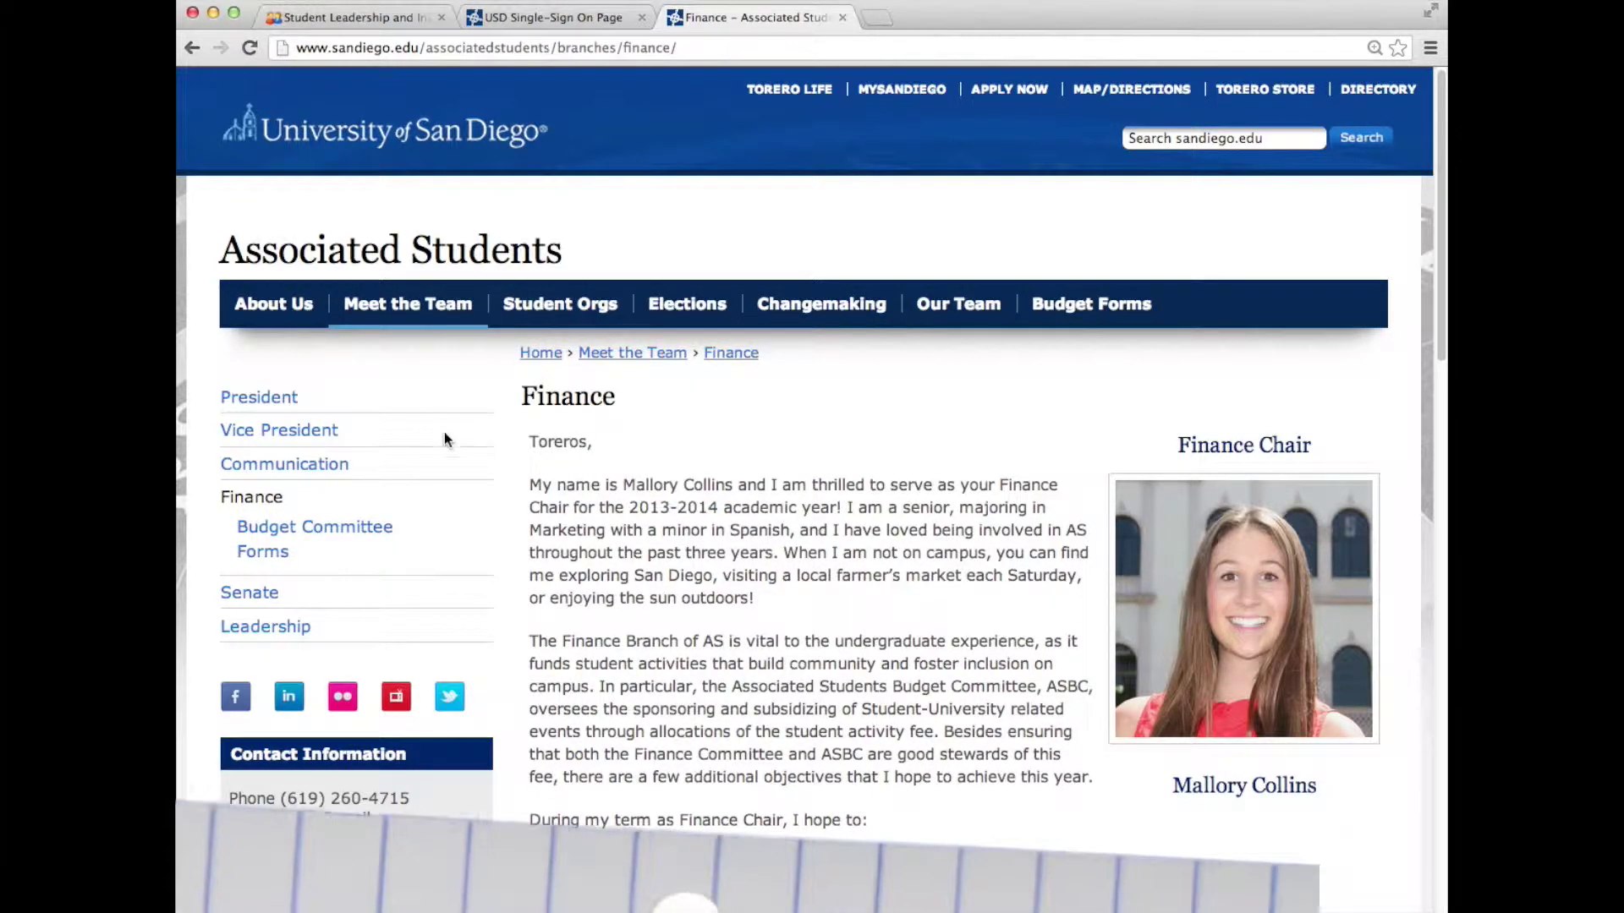
left_click(362, 537)
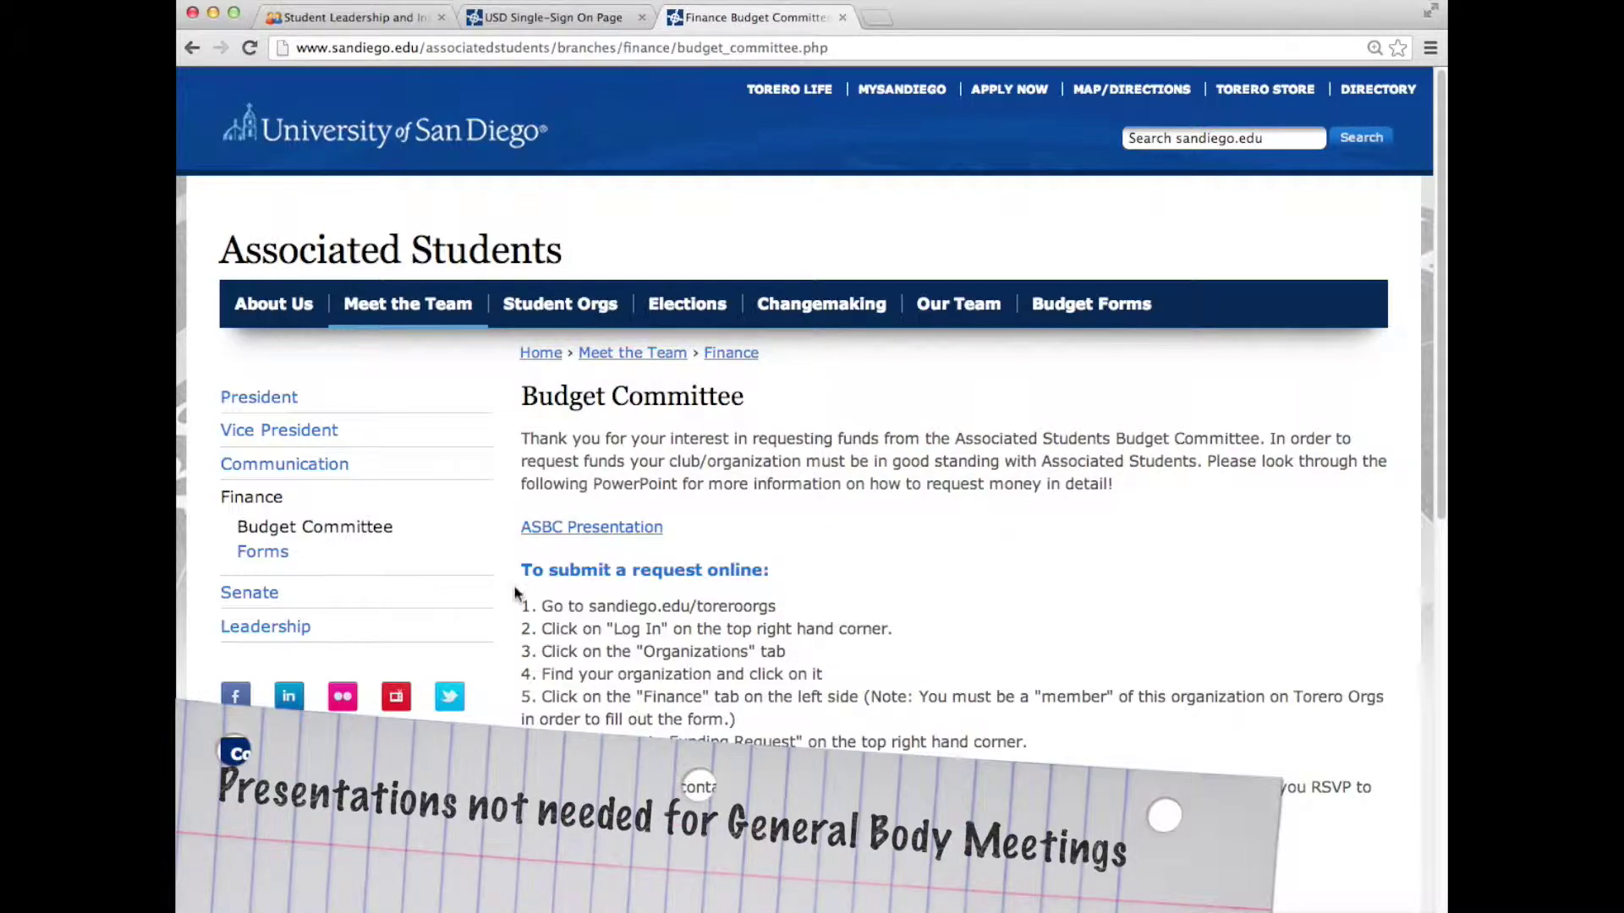
left_click(272, 502)
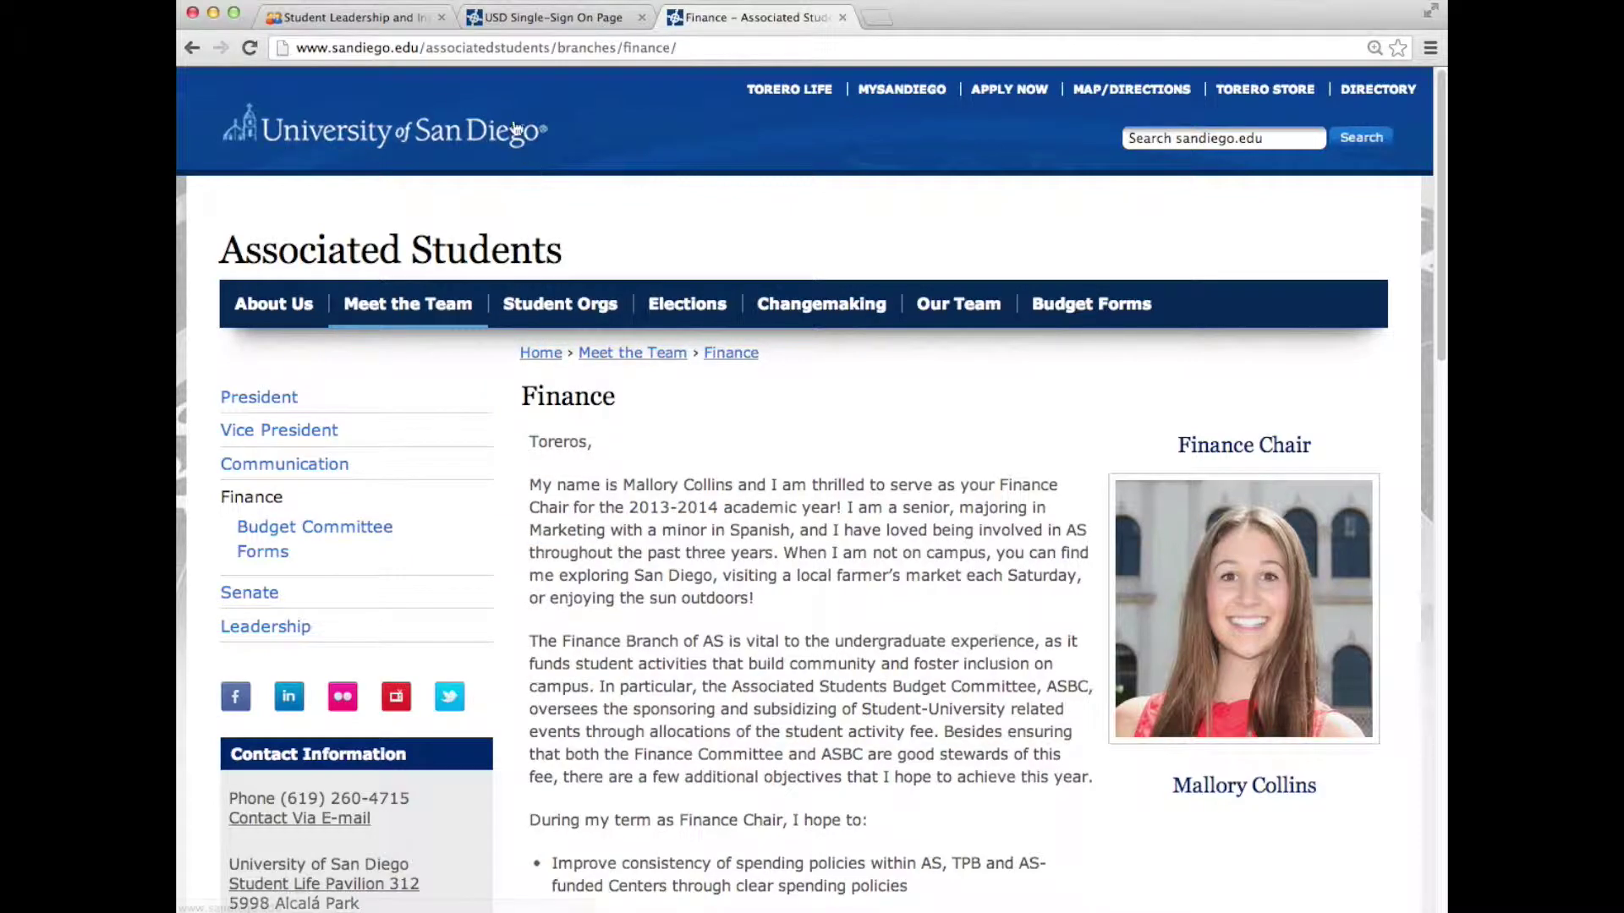
Back on the Student Leadership tab, open SLIC's Finance page and its Accounts list
left_click(379, 18)
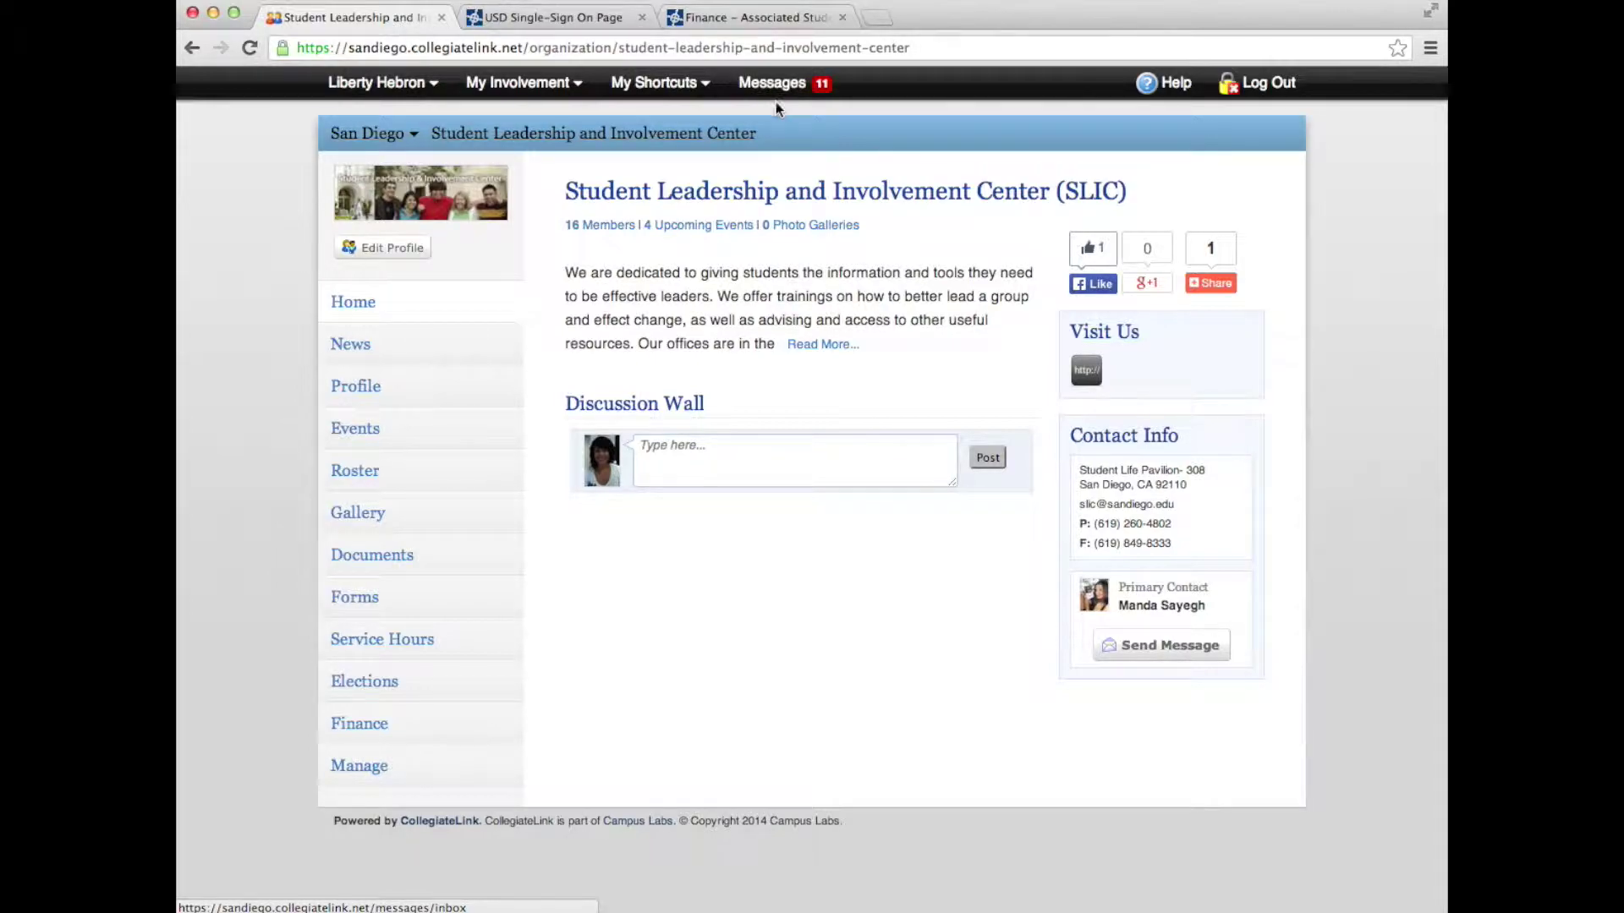
left_click(365, 734)
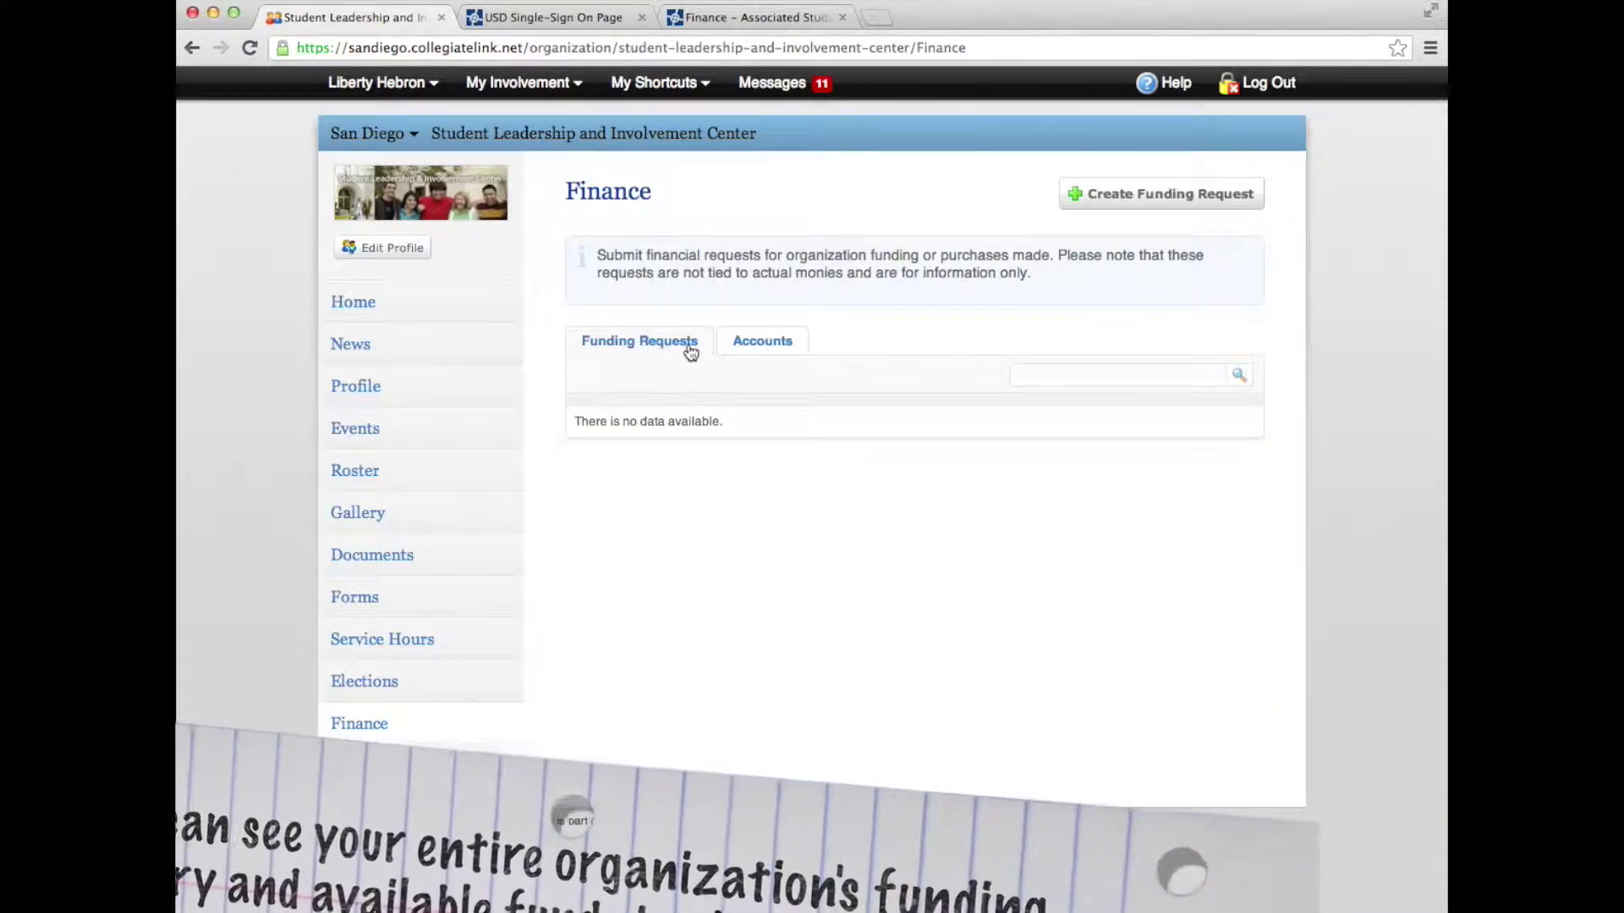
left_click(748, 347)
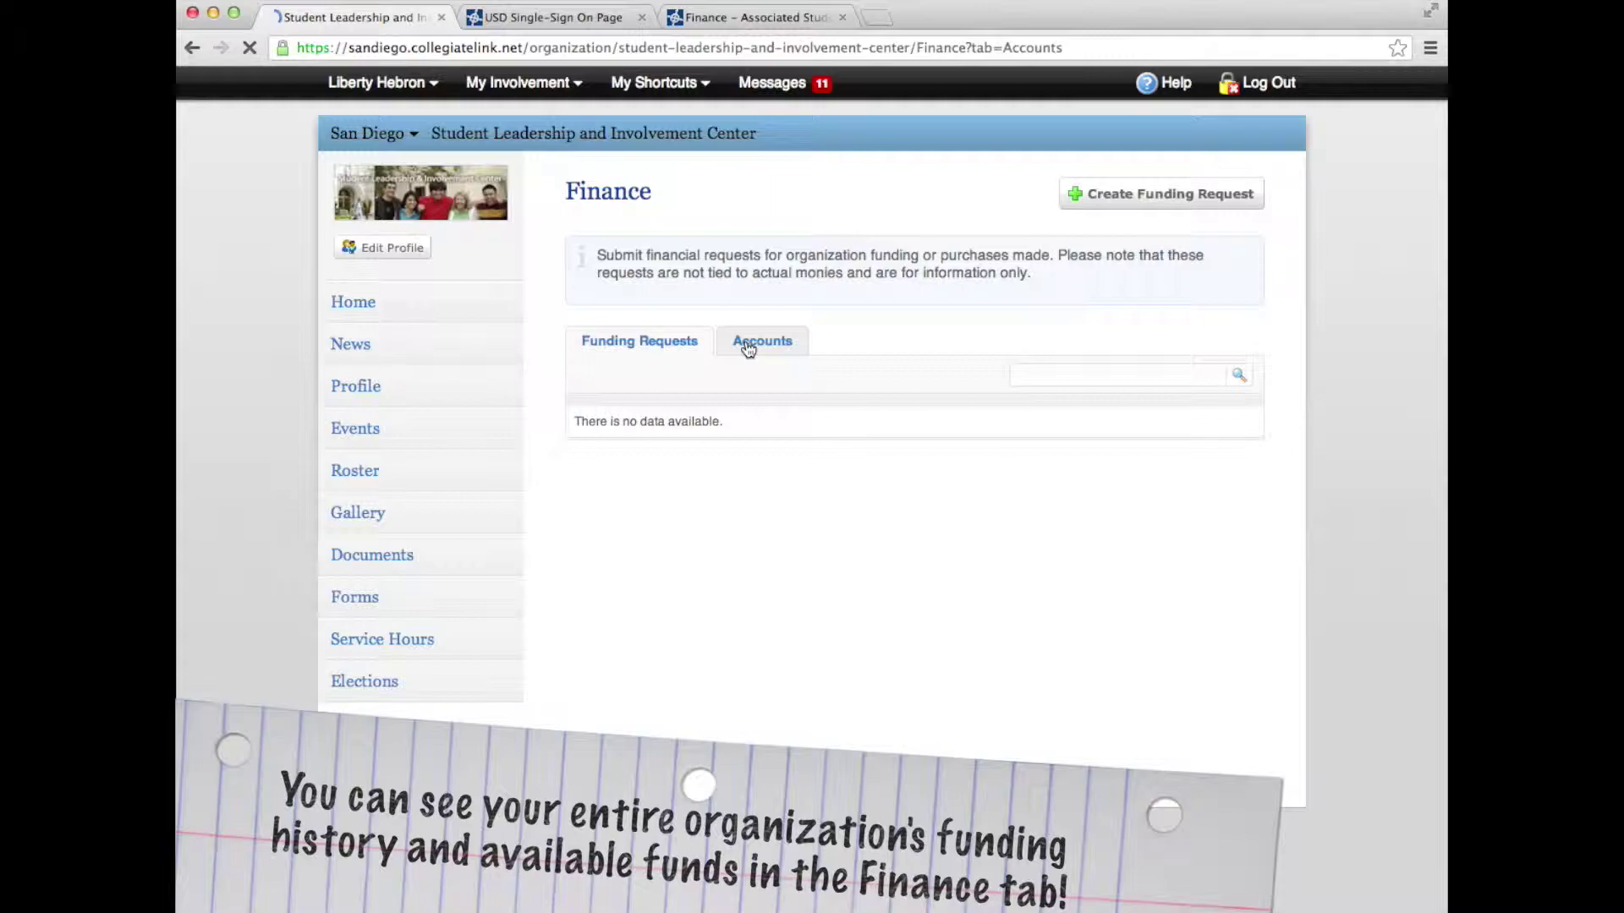
Open the ASBC Allocations account ($0.00), then go back to the Associated Students Finance tab
left_click(653, 400)
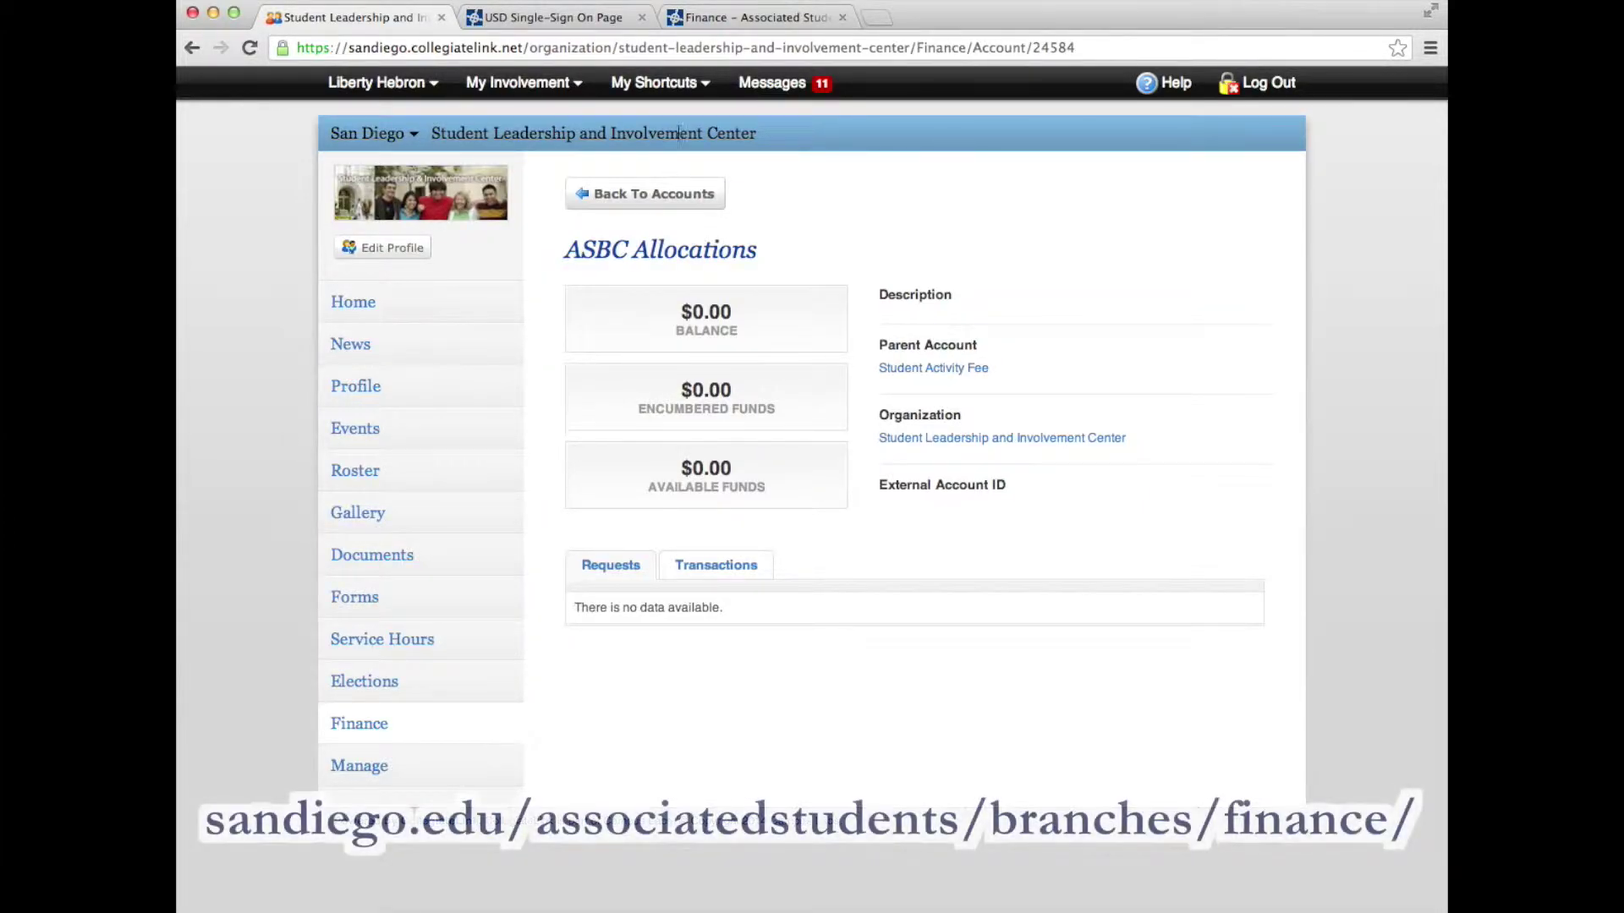
left_click(720, 33)
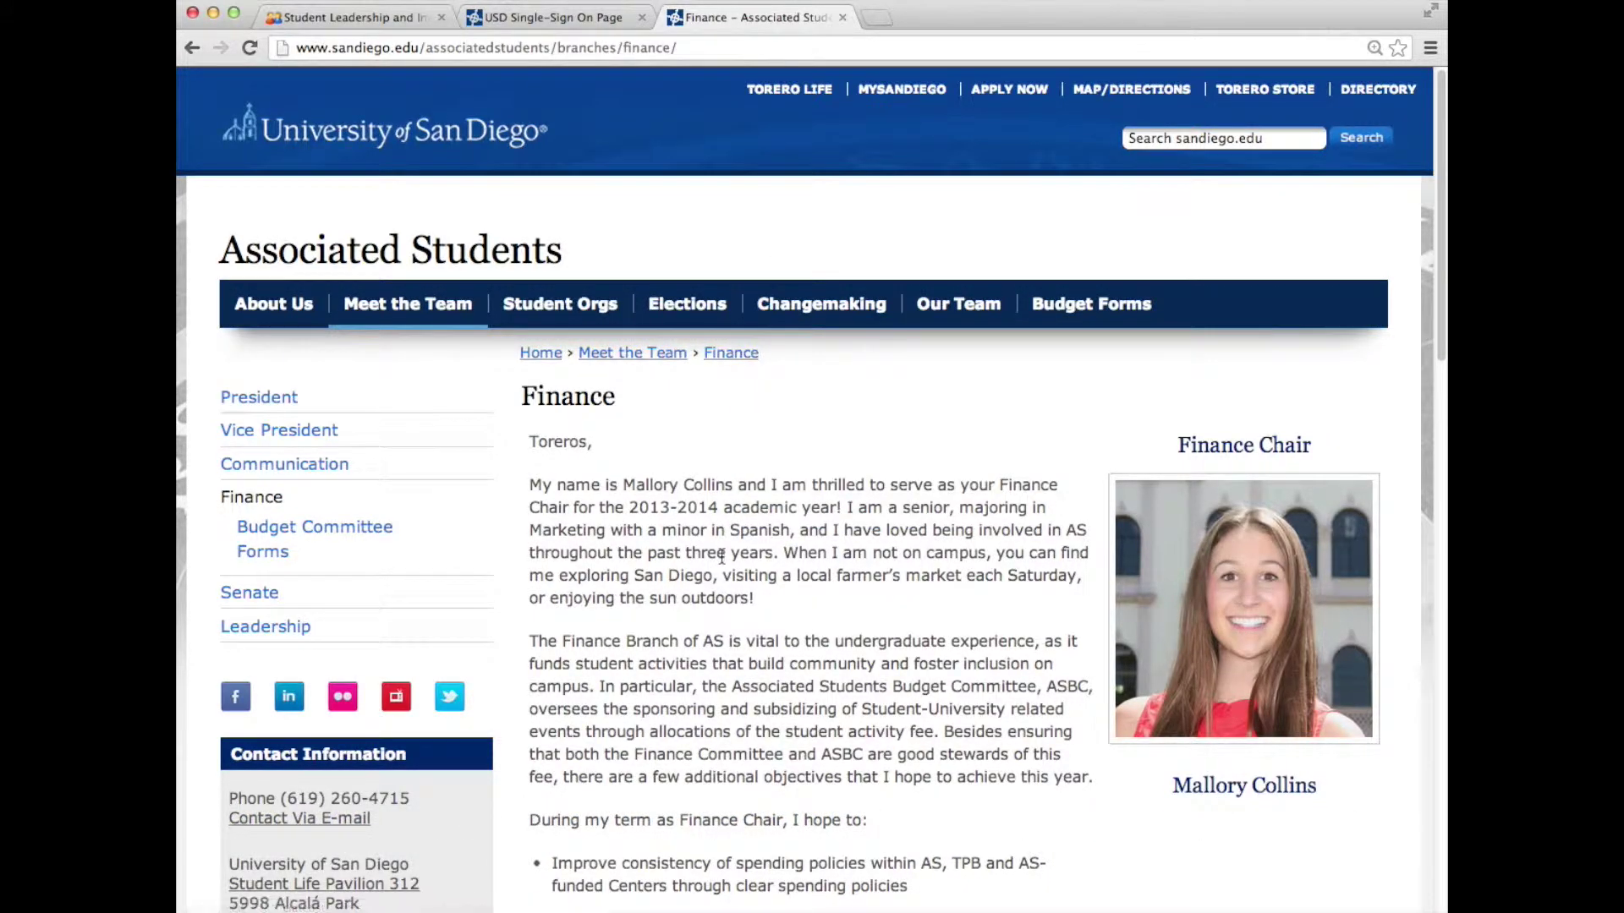
scroll(722, 555, "down", 3)
scroll(720, 555, "down", 4)
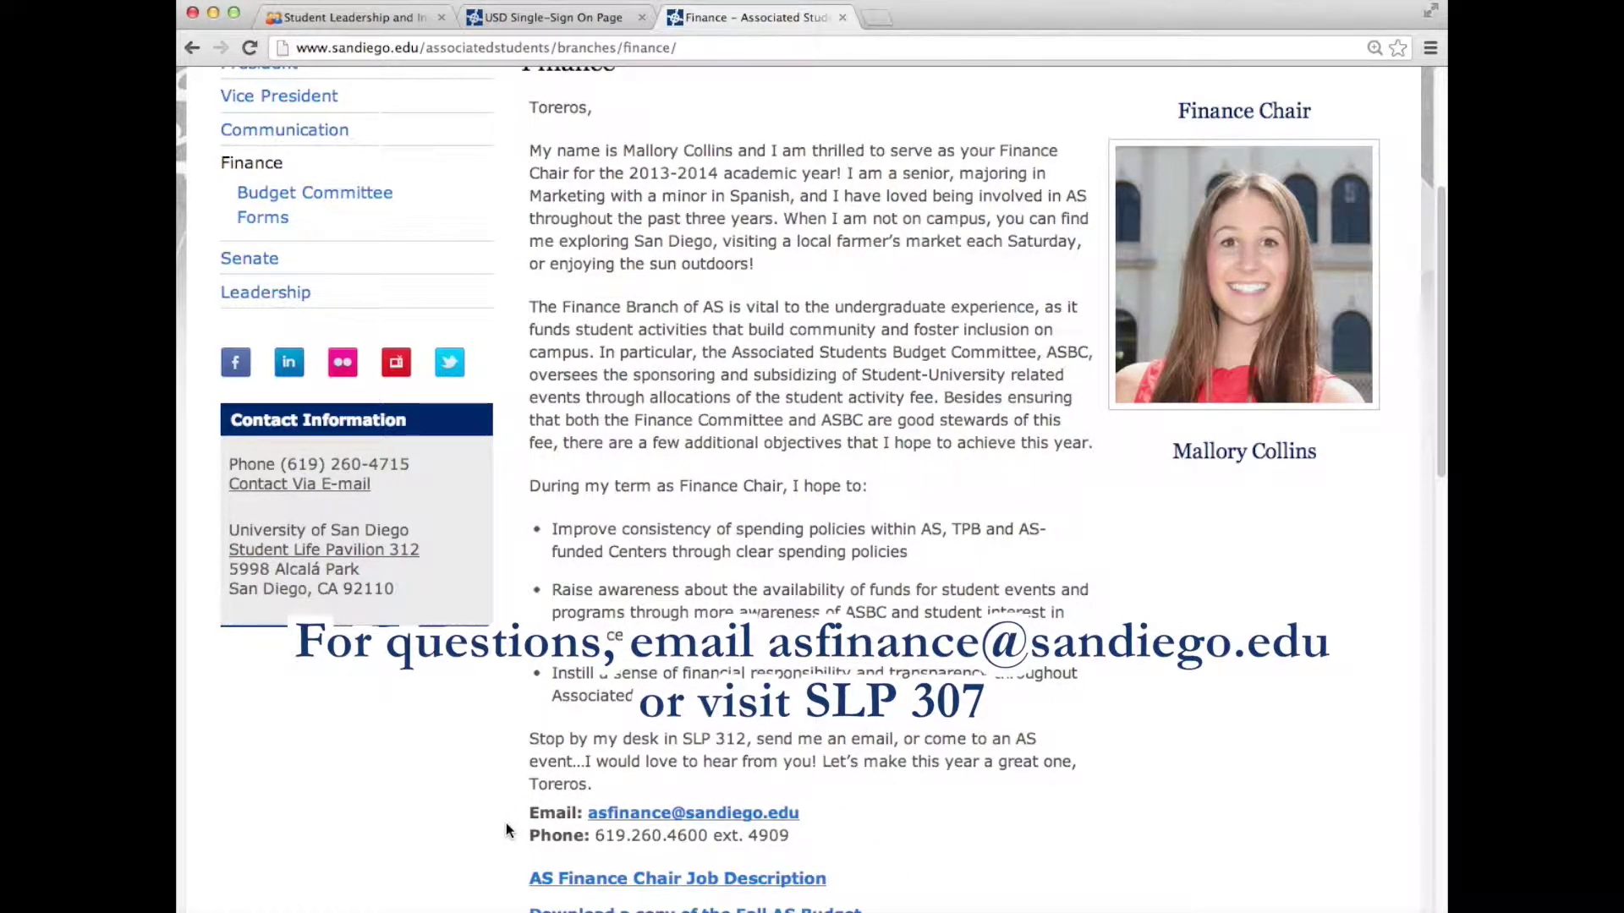
scroll(803, 774, "up", 3)
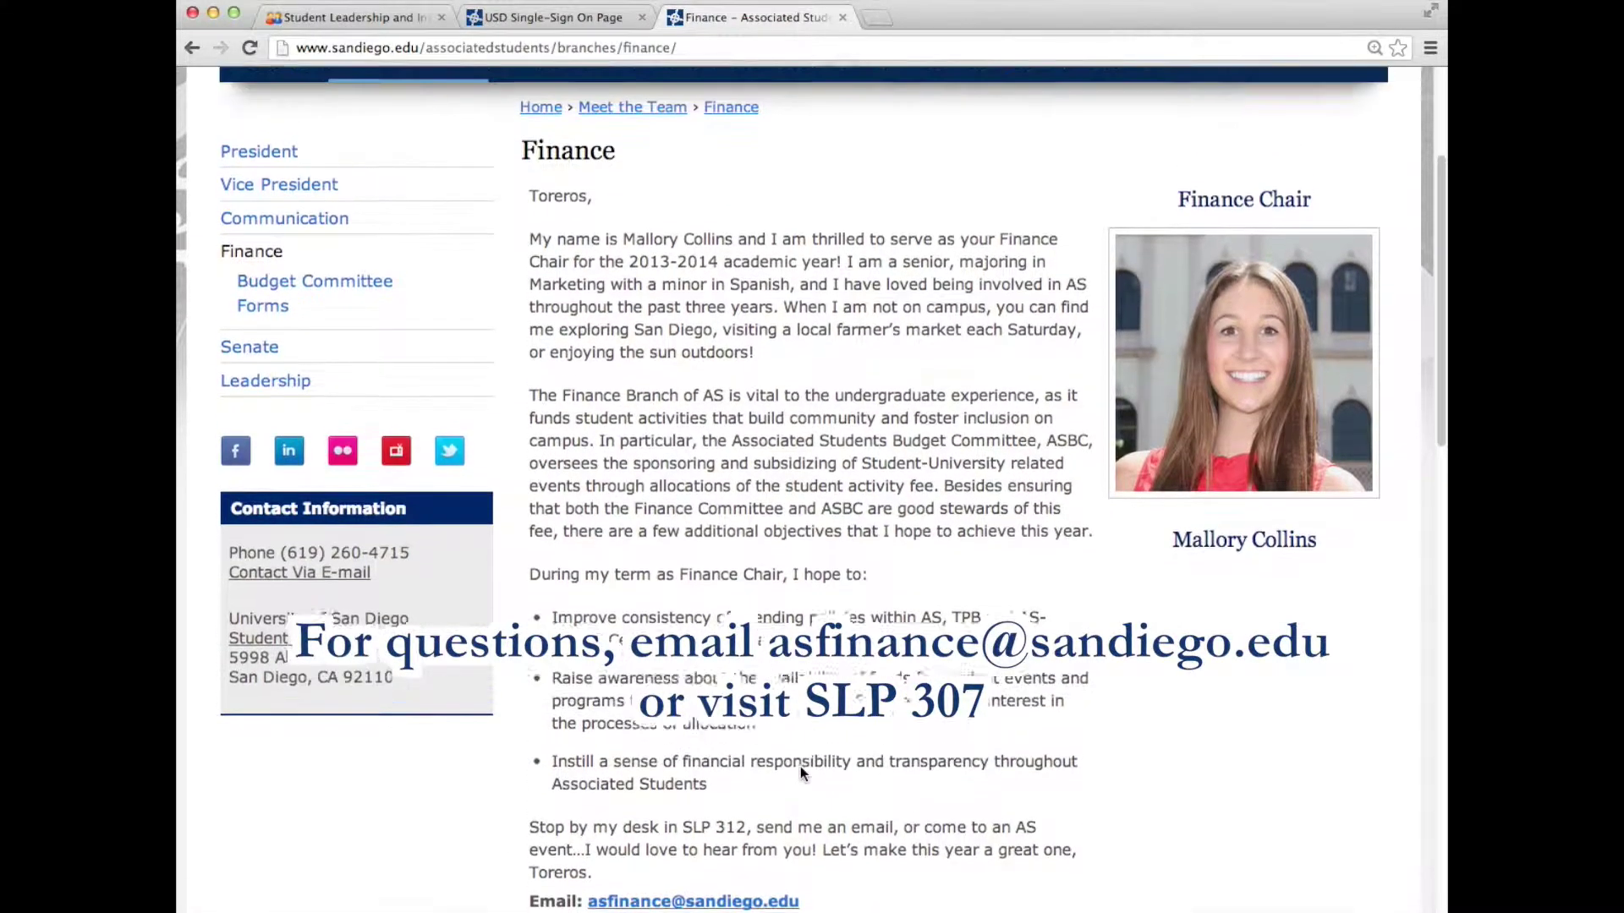
scroll(804, 774, "up", 2)
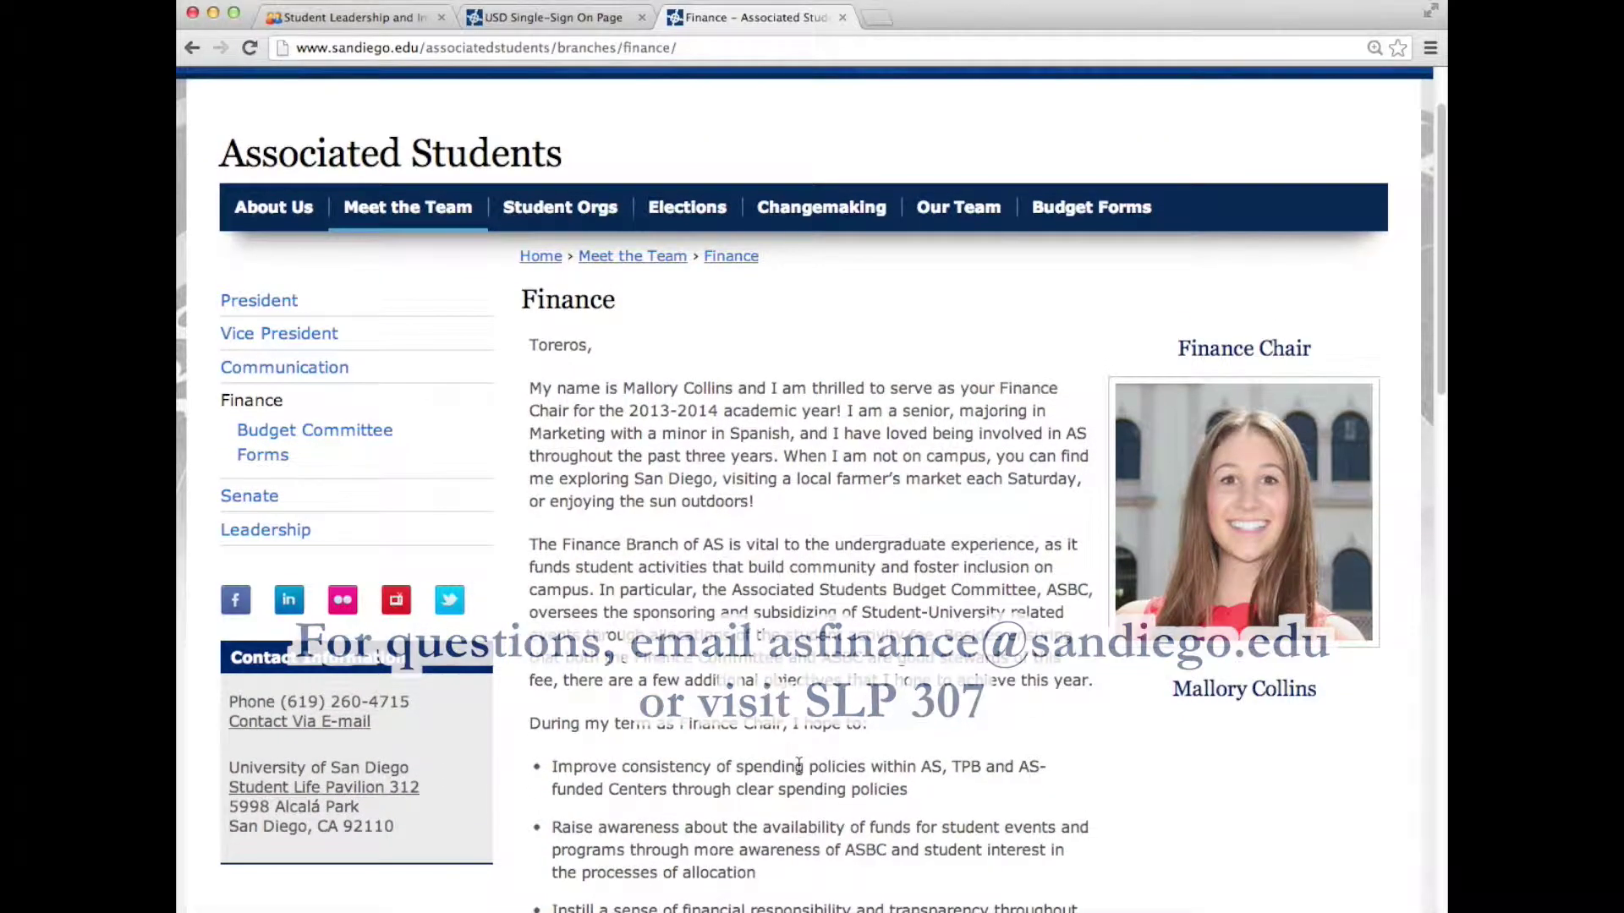